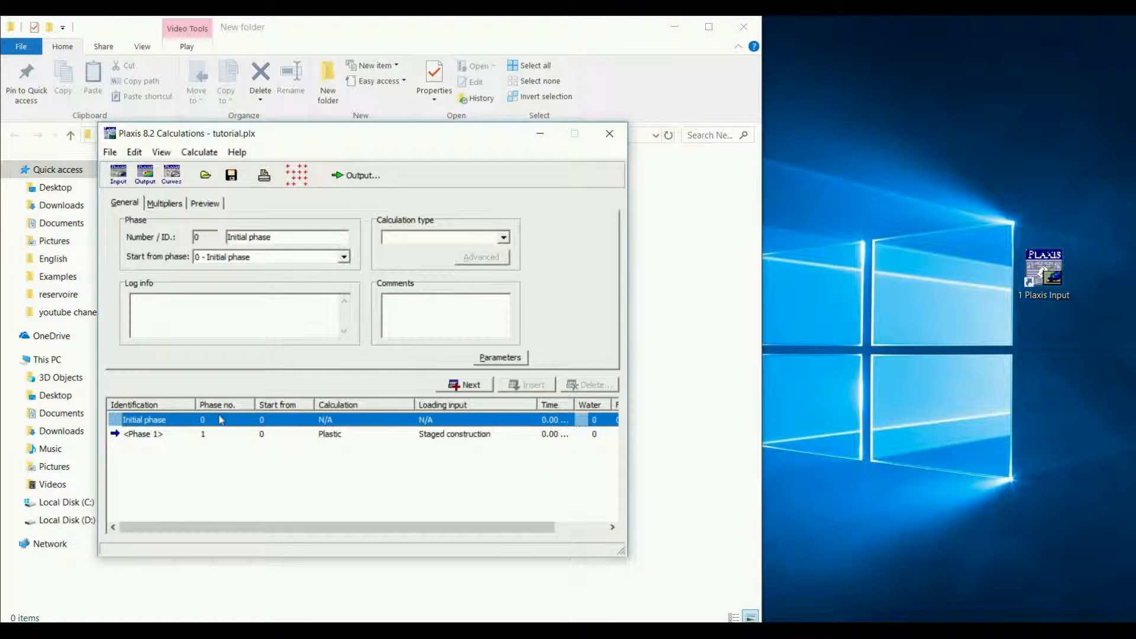
Step: View the output mesh of the initial phase and close it
{"action": "left_click", "coordinate": [377, 177]}
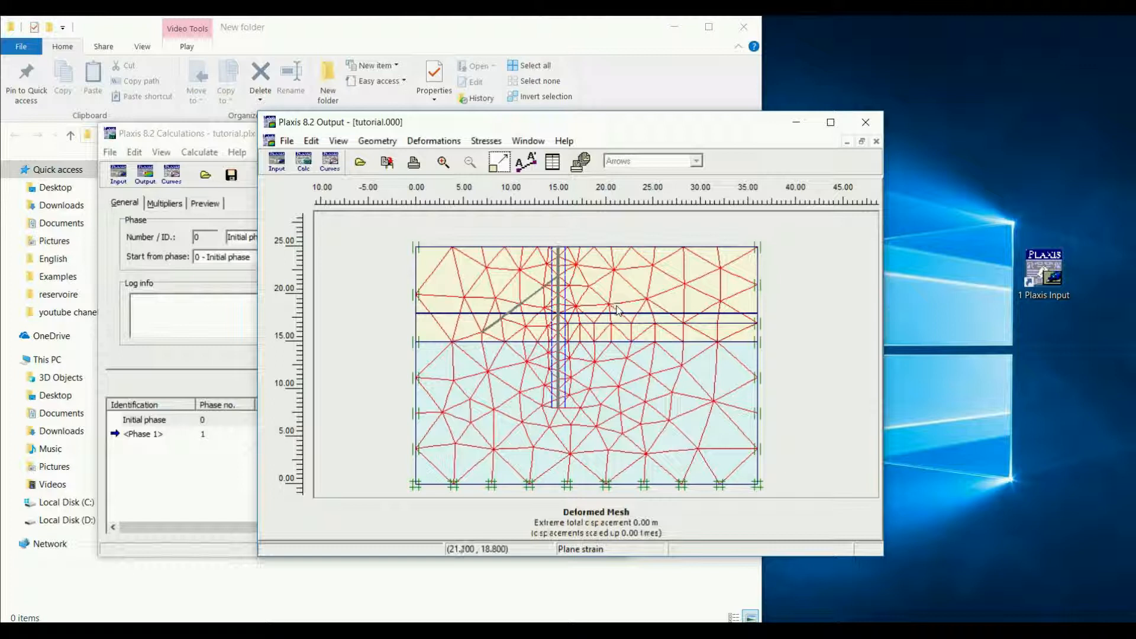
{"action": "left_click", "coordinate": [866, 122]}
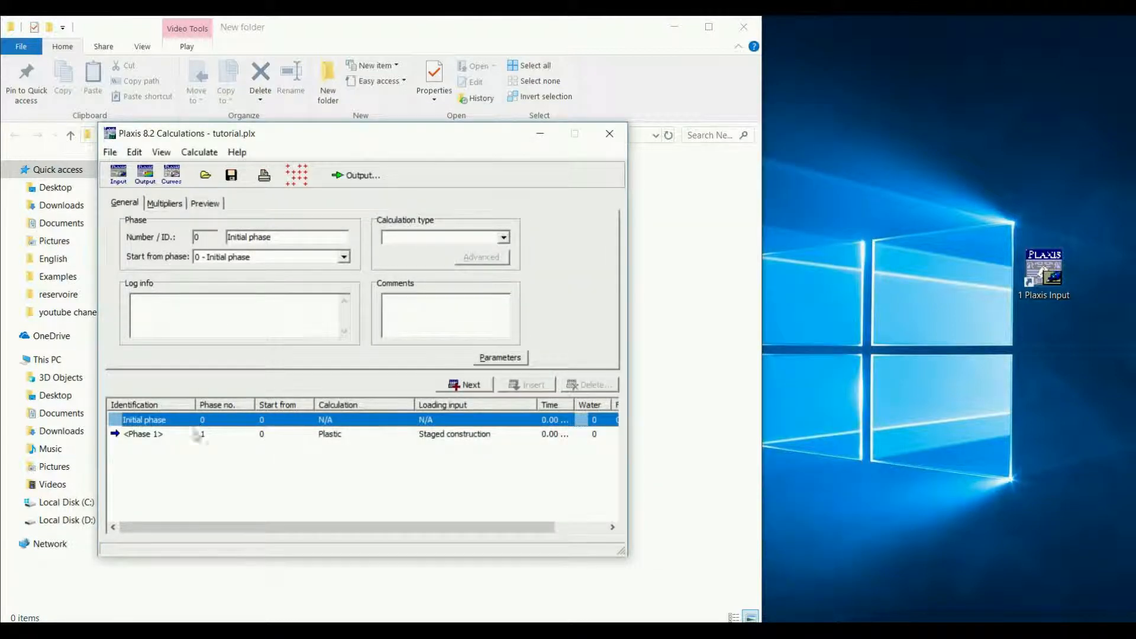
Step: Name phase 1 "PILE" and have it start from the initial phase
{"action": "left_click", "coordinate": [189, 436]}
{"action": "left_click_drag", "start_coordinate": [286, 242], "coordinate": [212, 228]}
{"action": "type", "text": "PILE"}
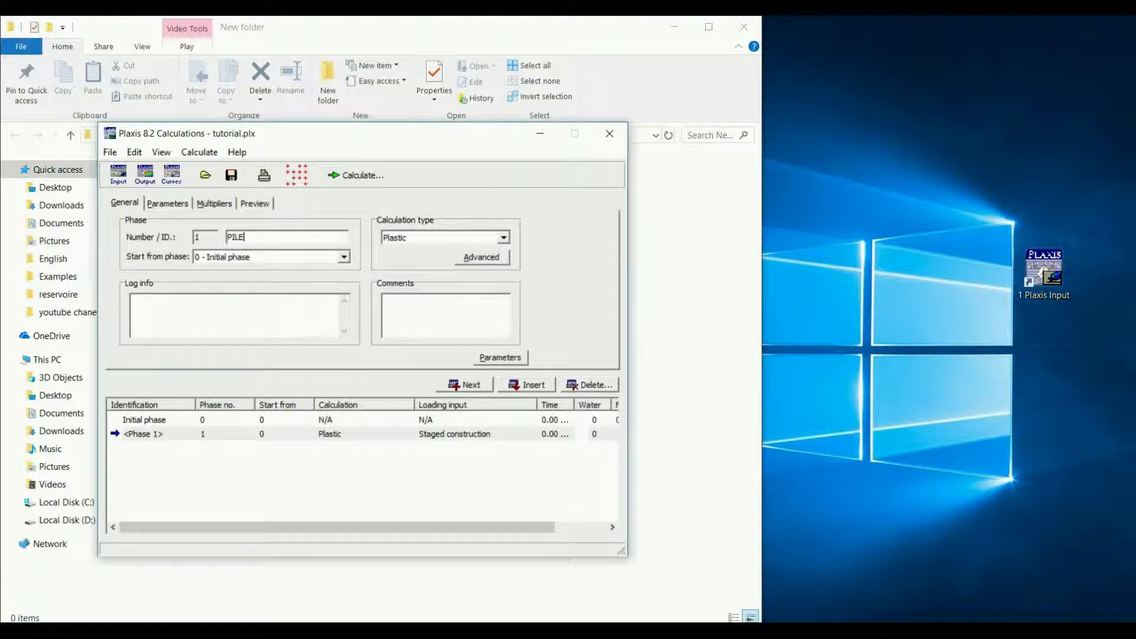
{"action": "left_click", "coordinate": [345, 261]}
{"action": "left_click", "coordinate": [290, 271]}
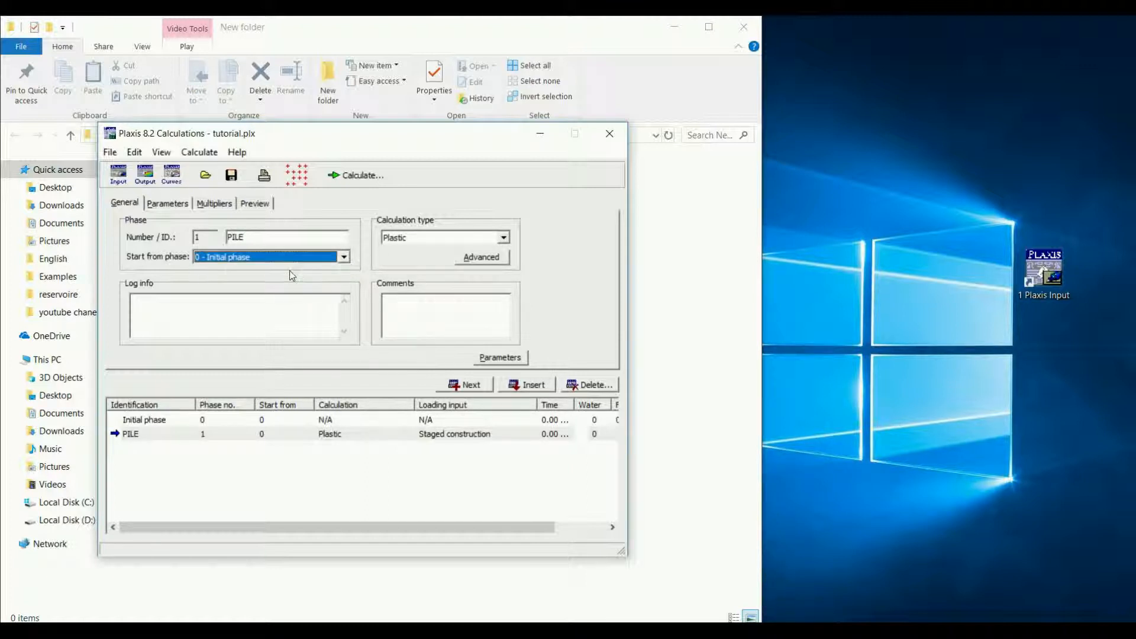
Step: Activate the vertical wall plate at x = 15 m in the staged construction of phase PILE and update the phase
{"action": "left_click", "coordinate": [166, 205]}
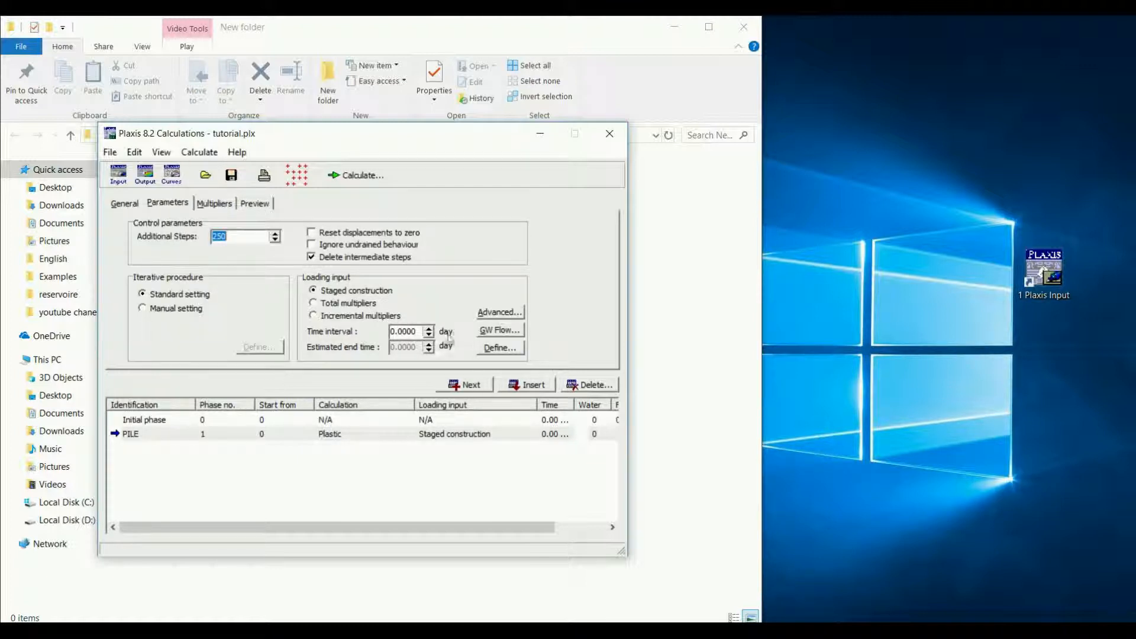
{"action": "left_click", "coordinate": [501, 348]}
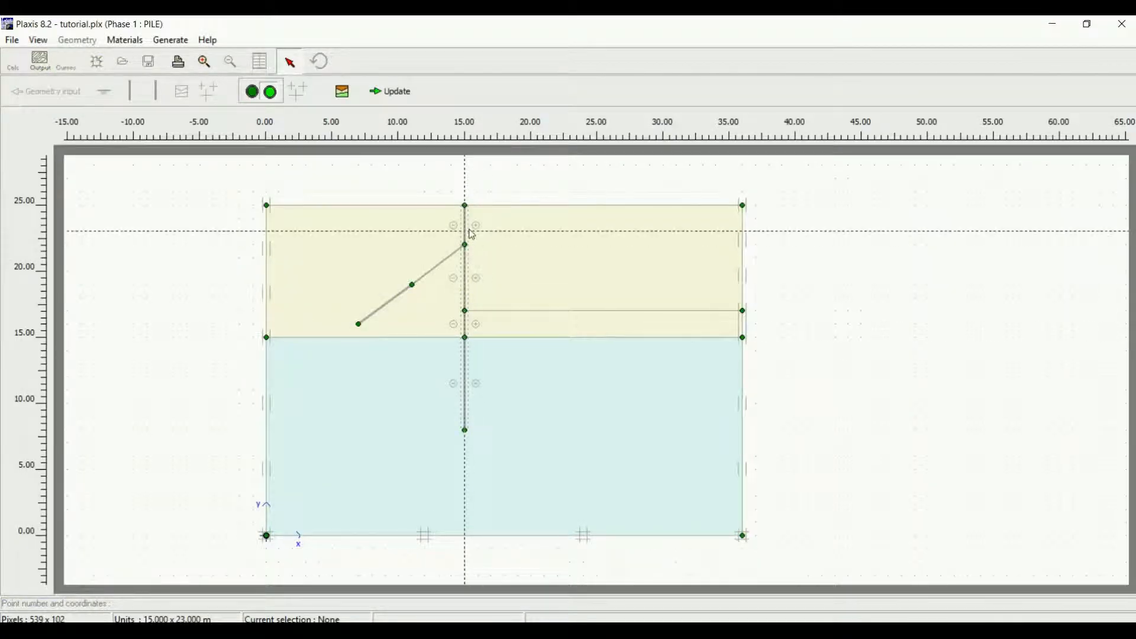
{"action": "left_click", "coordinate": [467, 231]}
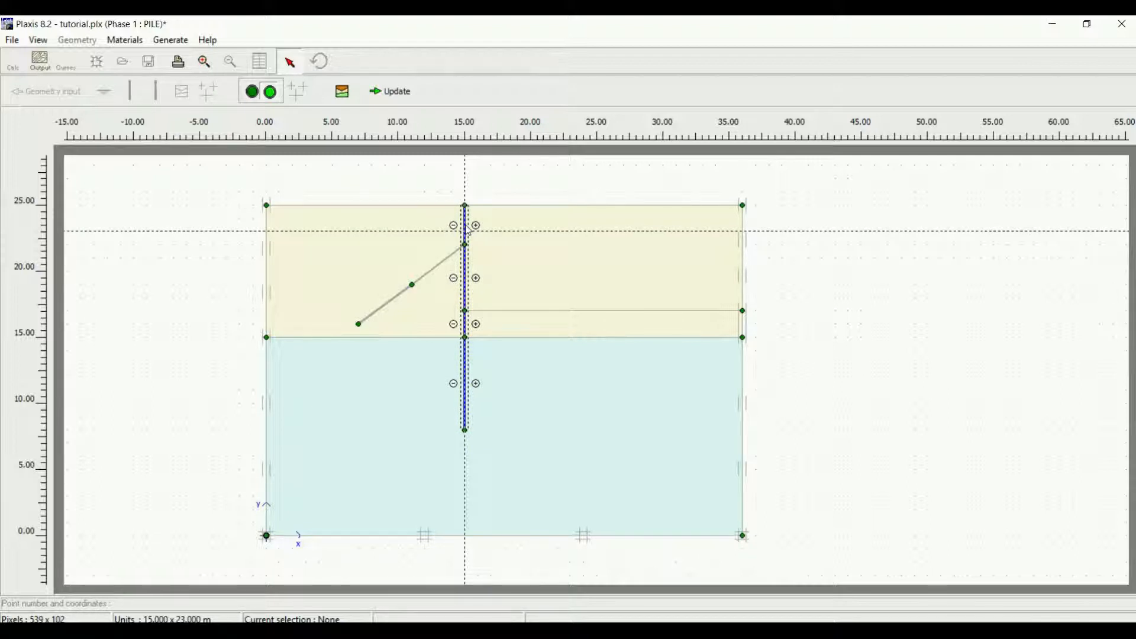
{"action": "left_click", "coordinate": [389, 92]}
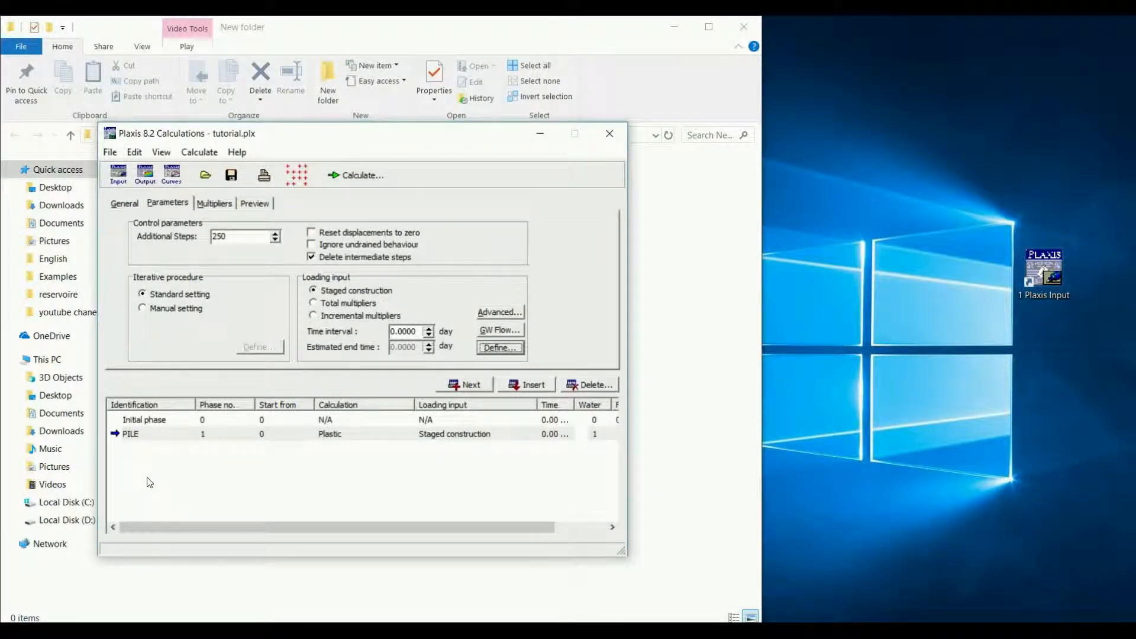
Step: Add a new calculation phase after PILE and name it "excavation 1"
{"action": "left_click", "coordinate": [125, 203]}
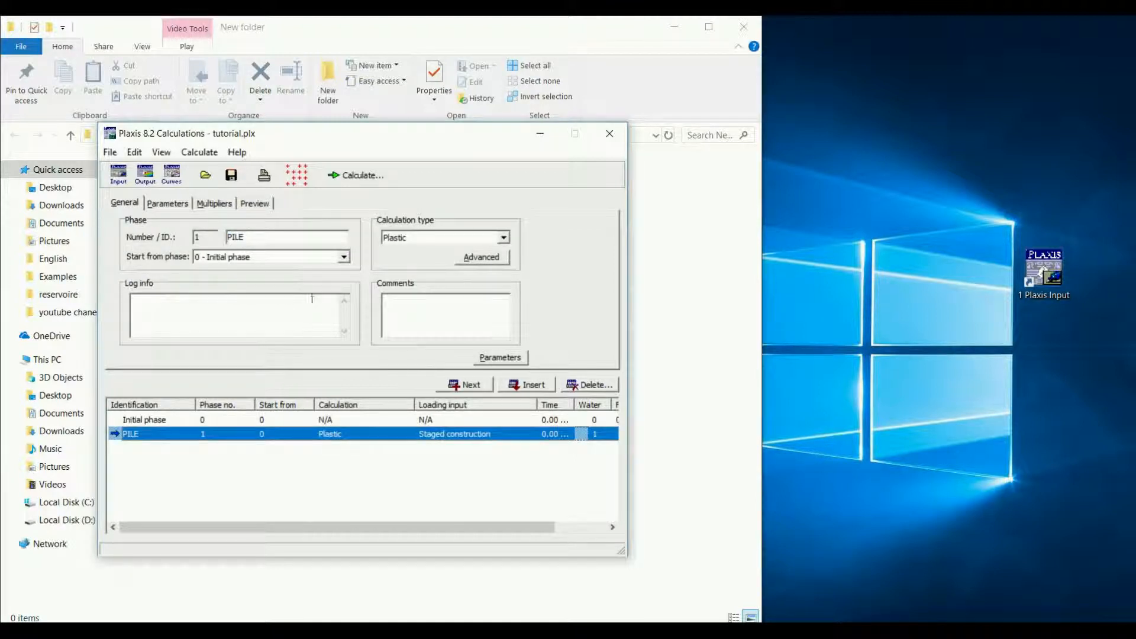
{"action": "left_click", "coordinate": [452, 386]}
{"action": "left_click_drag", "start_coordinate": [270, 237], "coordinate": [227, 238]}
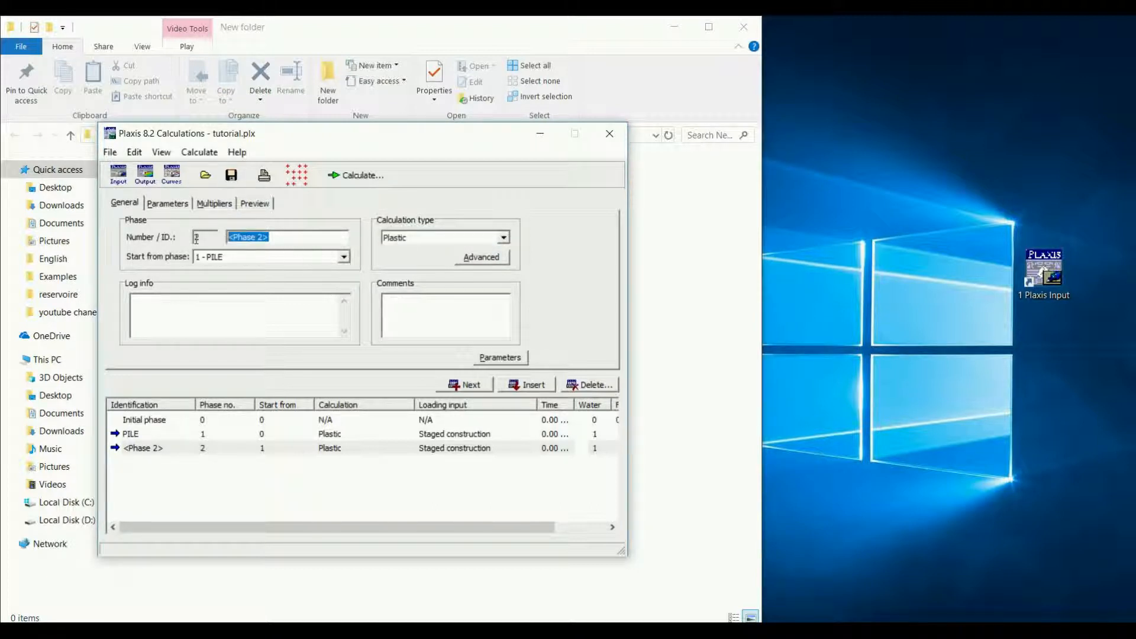
{"action": "type", "text": "excavation 1"}
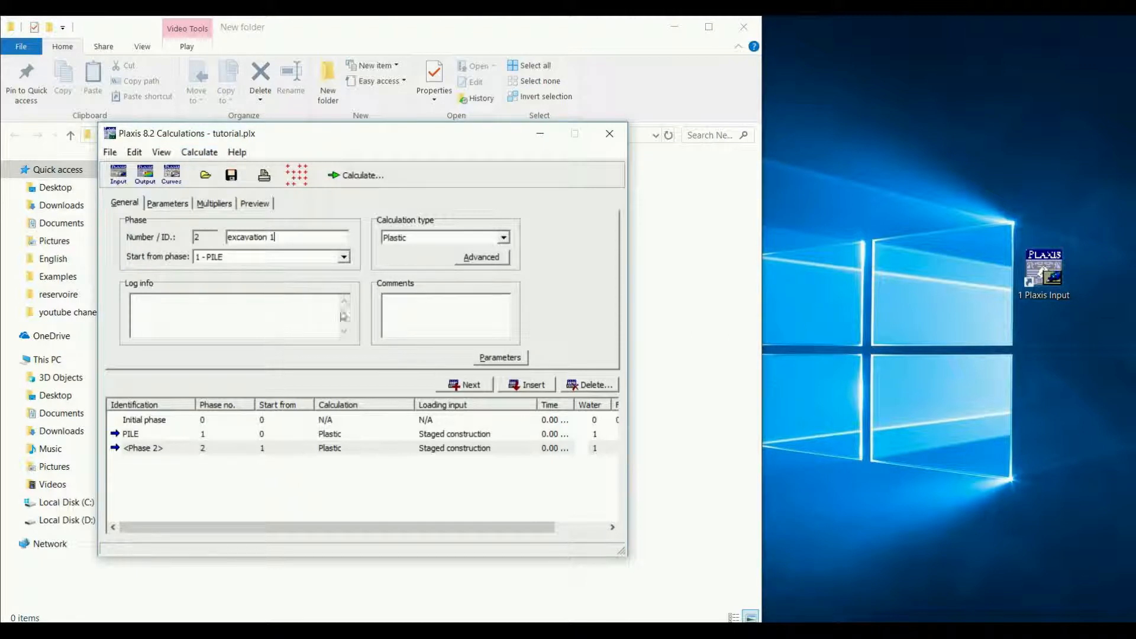
Step: In excavation 1's staged construction, deactivate the upper soil cluster right of the wall, activate both parts of the inclined anchor, and update
{"action": "left_click", "coordinate": [181, 207]}
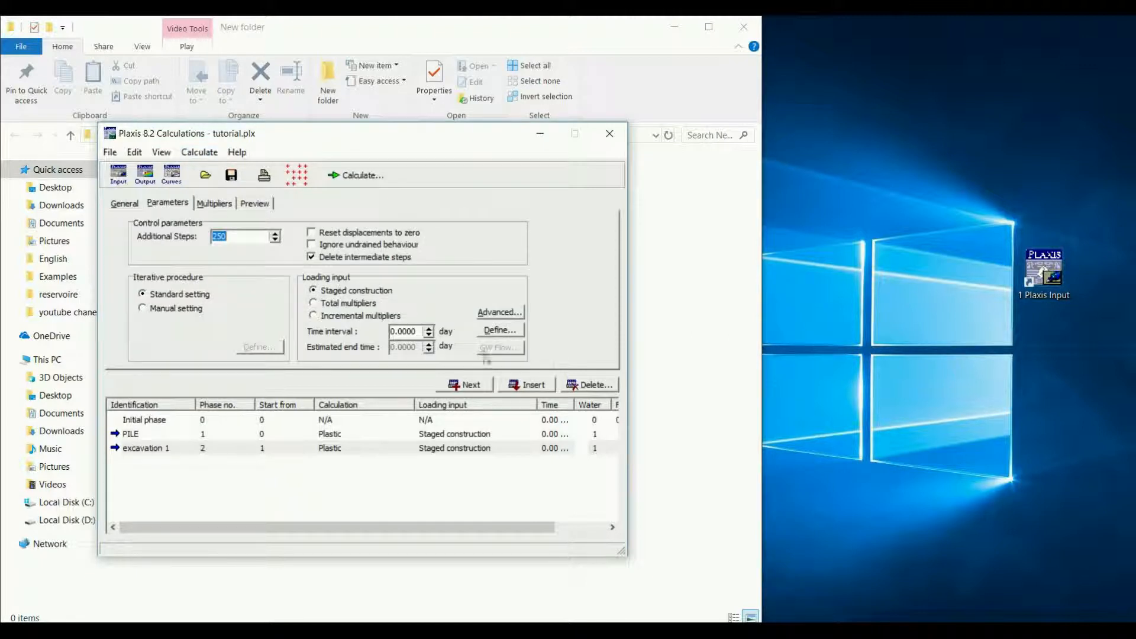
{"action": "left_click", "coordinate": [512, 335]}
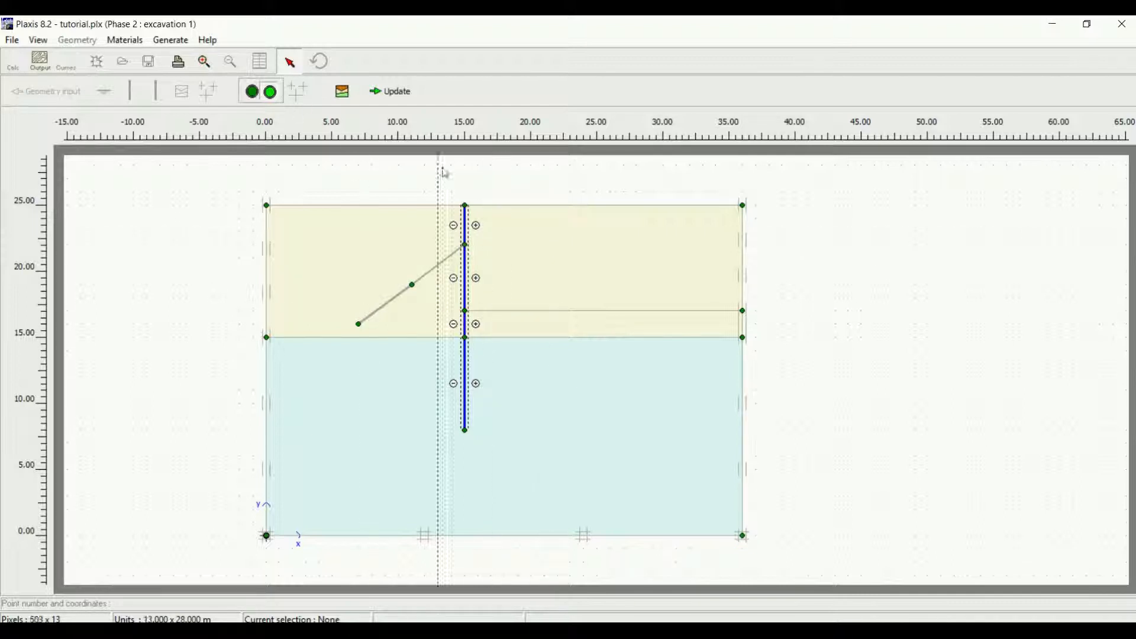
{"action": "left_click", "coordinate": [562, 257]}
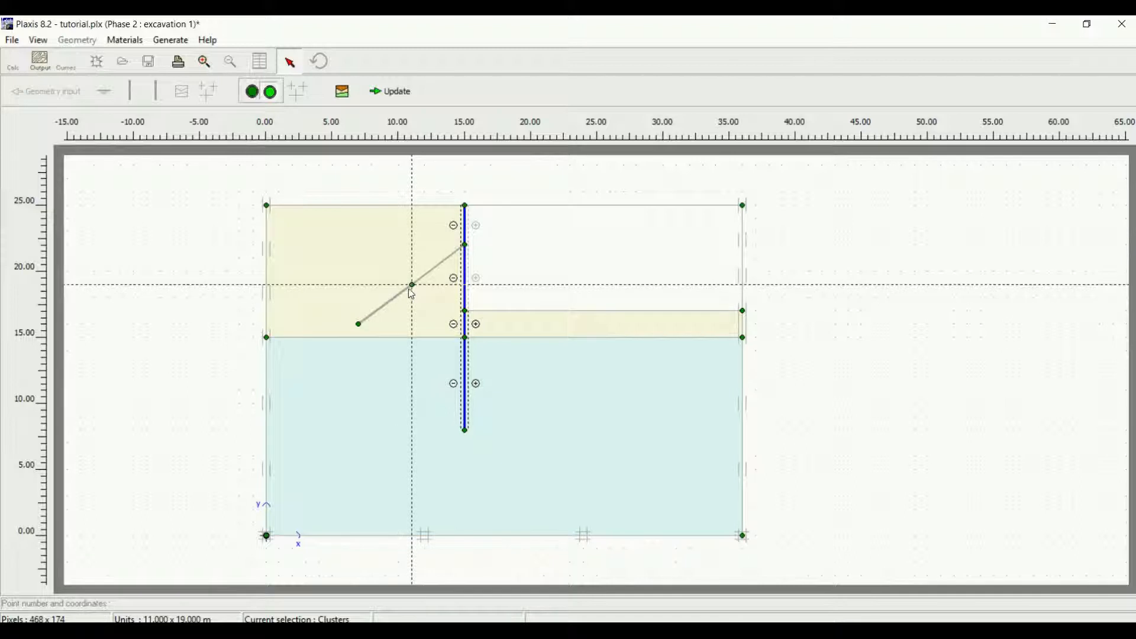
{"action": "left_click", "coordinate": [404, 291]}
{"action": "left_click", "coordinate": [421, 279]}
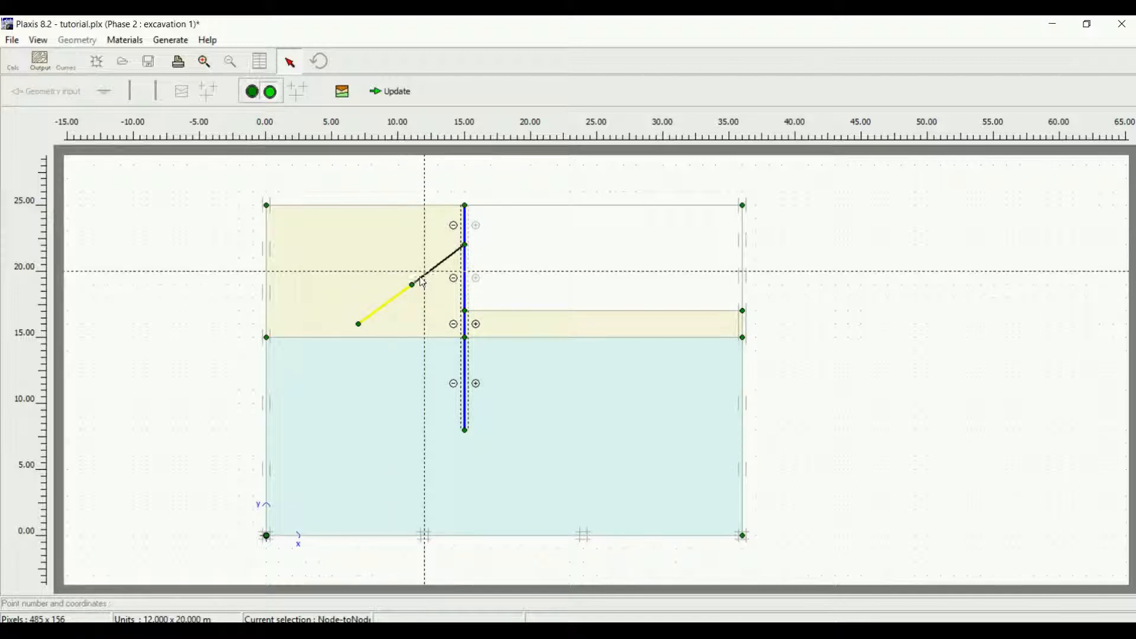
{"action": "left_click", "coordinate": [397, 91]}
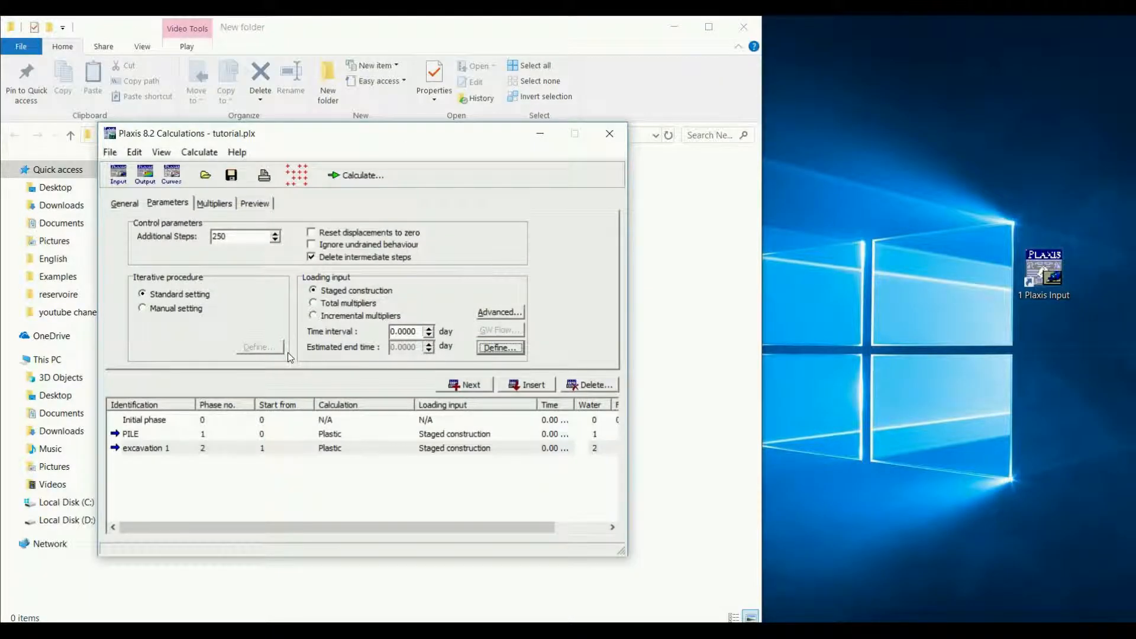
Step: Rename phase 2 as "excavation 1 + anchor"
{"action": "left_click", "coordinate": [124, 203]}
{"action": "left_click", "coordinate": [267, 237]}
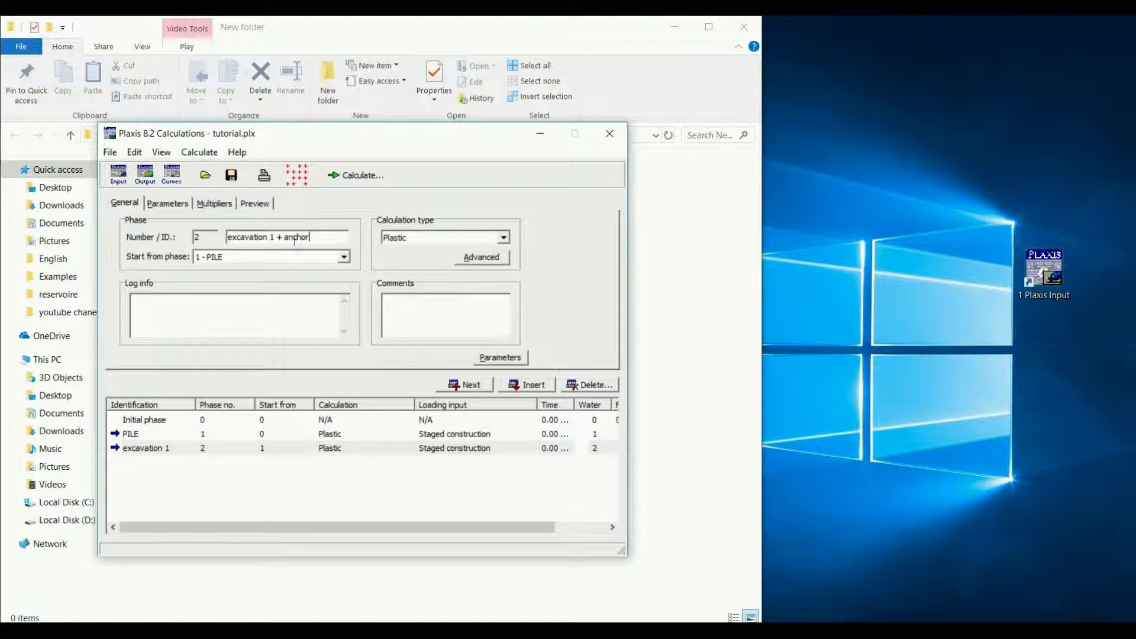
Step: Add a third phase starting from "excavation 1 + anchor" and name it "excavation 2"
{"action": "left_click", "coordinate": [453, 385]}
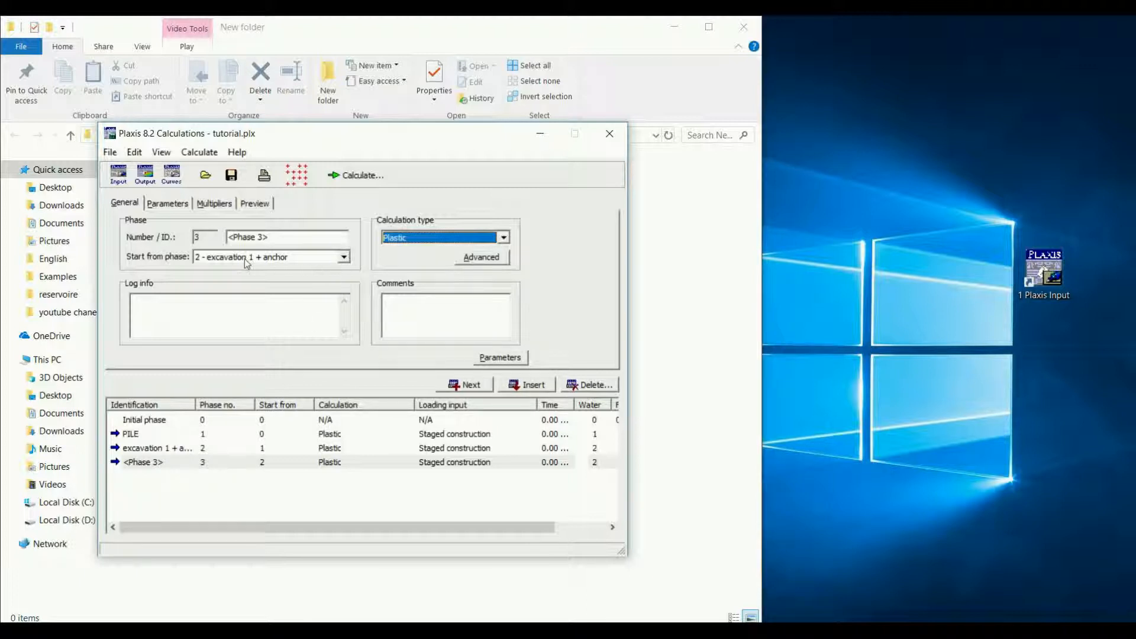
{"action": "left_click", "coordinate": [343, 259]}
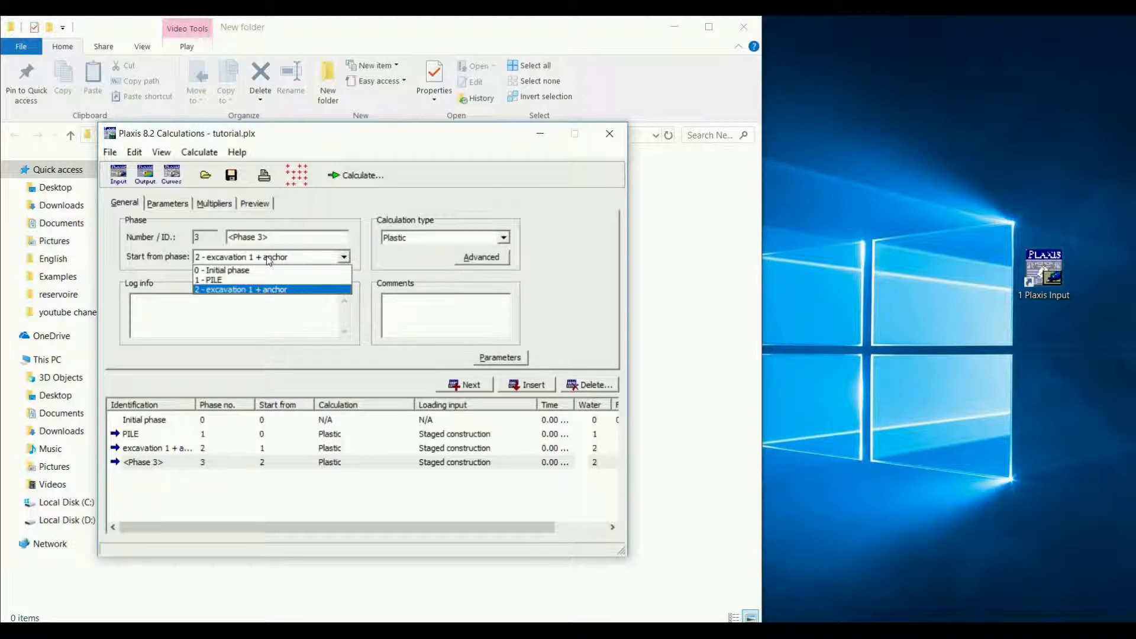
{"action": "left_click", "coordinate": [346, 261]}
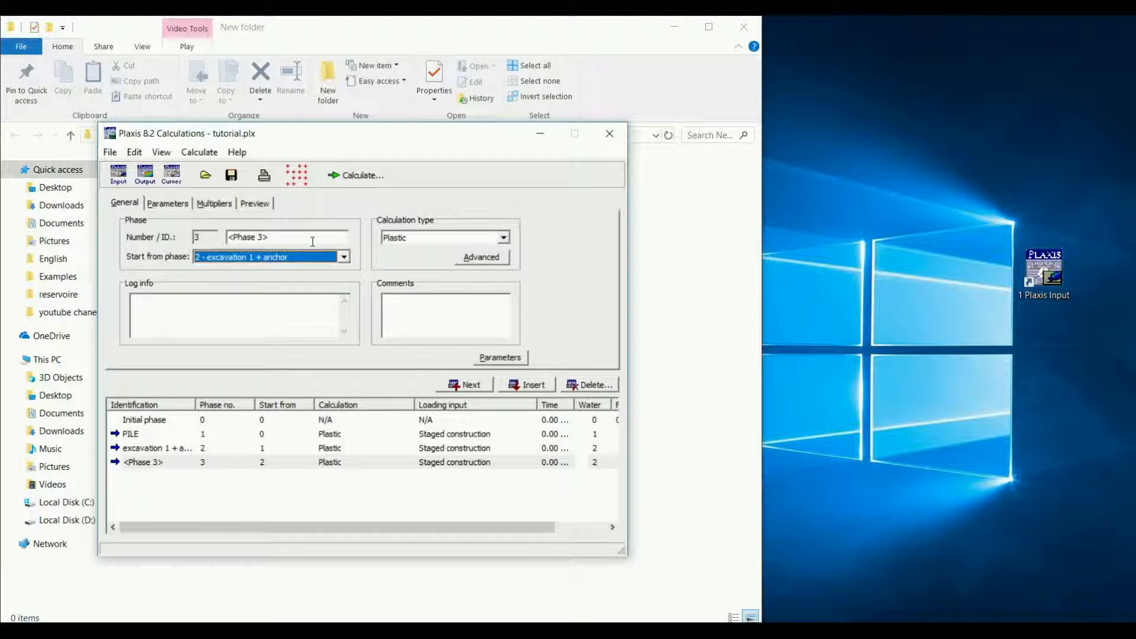
{"action": "key", "text": "shift+Tab"}
{"action": "type", "text": "excavat"}
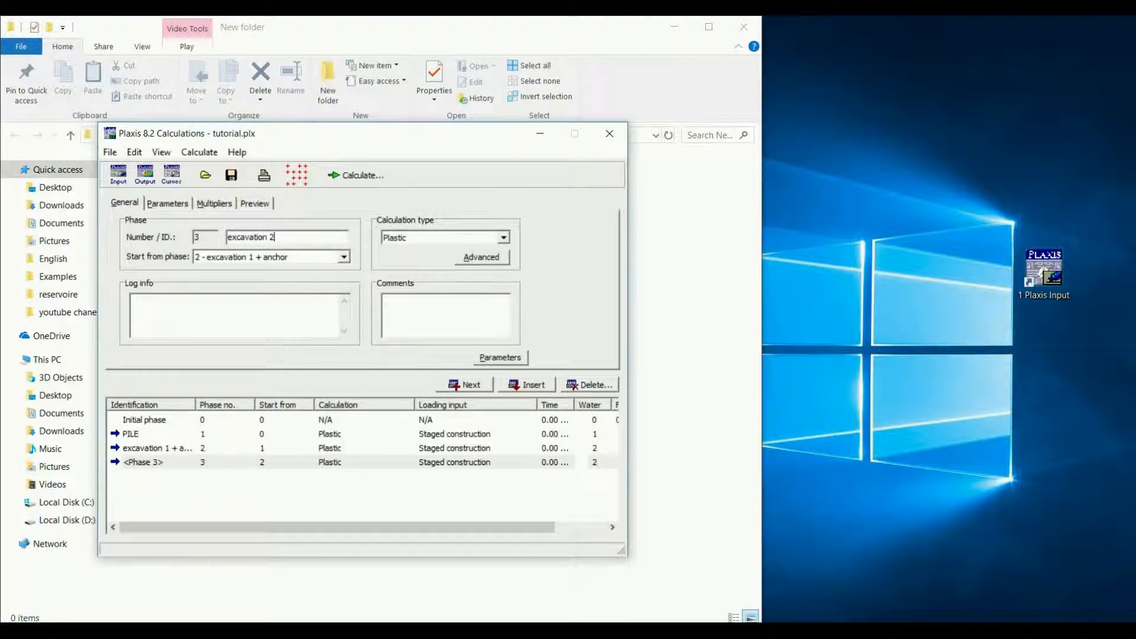
{"action": "type", "text": "ion 2"}
Step: Deactivate the thin soil cluster between 15 and 17 m right of the wall in excavation 2's staged construction, and update
{"action": "left_click", "coordinate": [500, 358]}
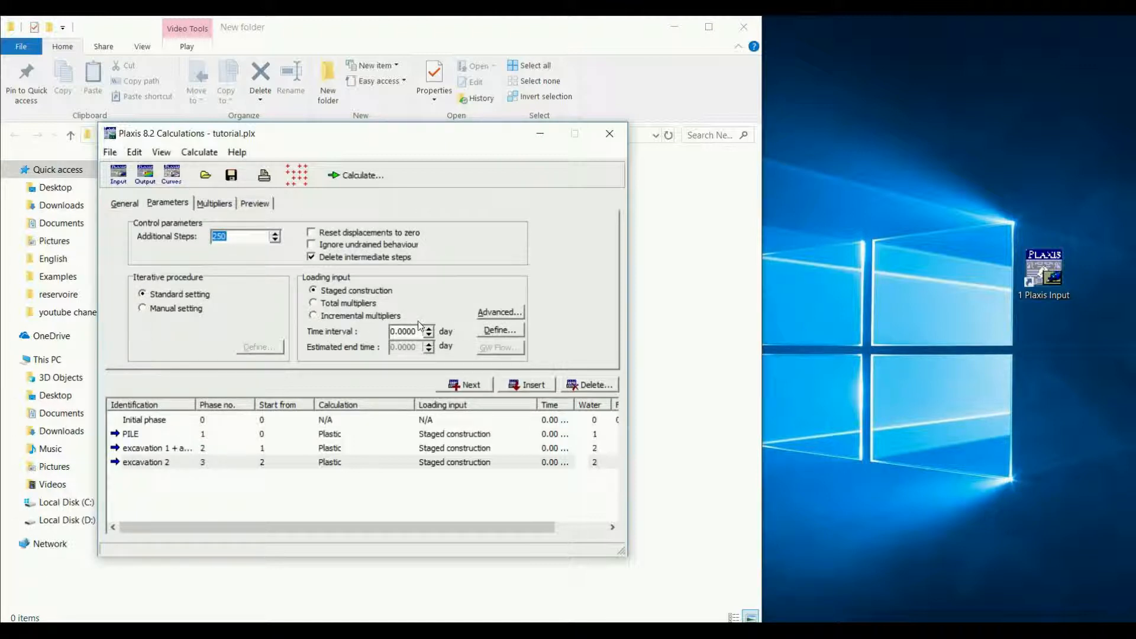
{"action": "left_click", "coordinate": [496, 332]}
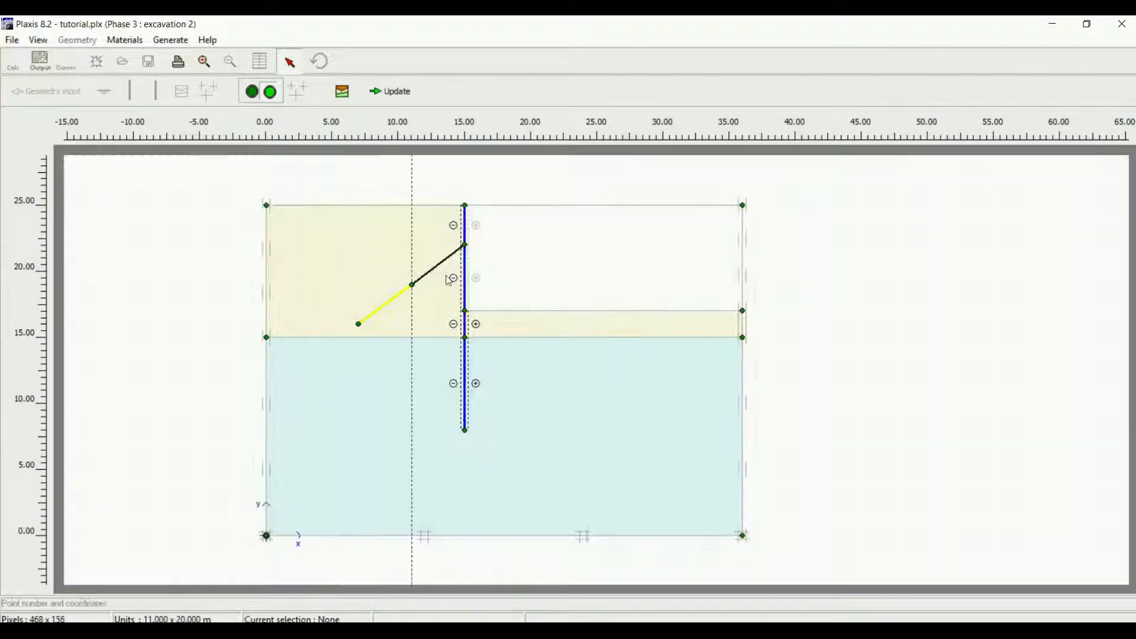
{"action": "left_click", "coordinate": [547, 324]}
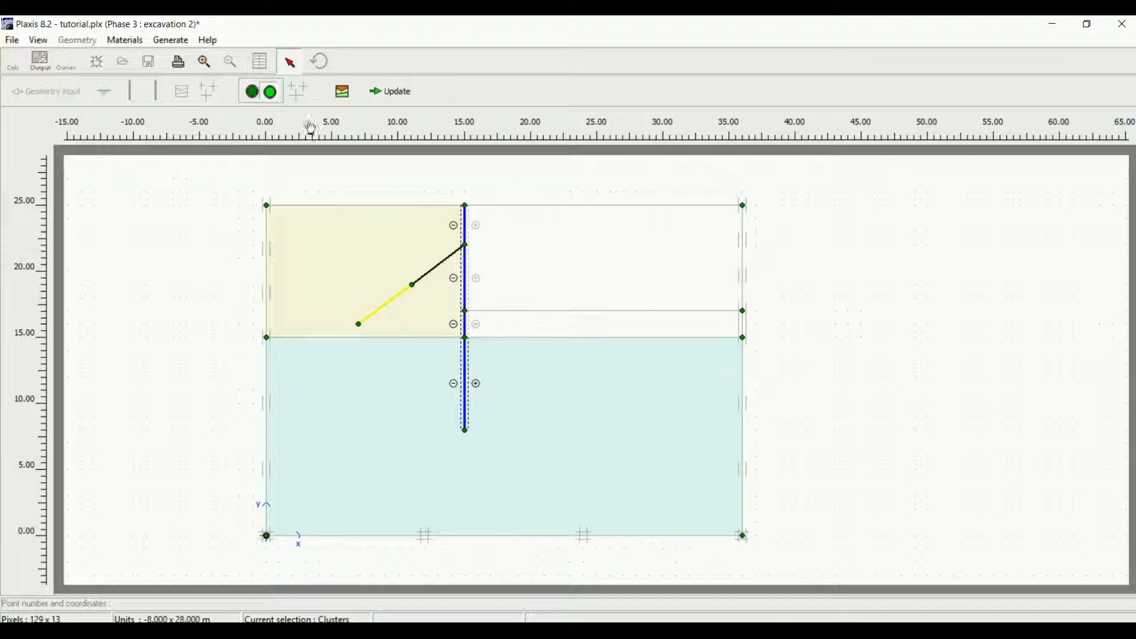
{"action": "left_click", "coordinate": [385, 95]}
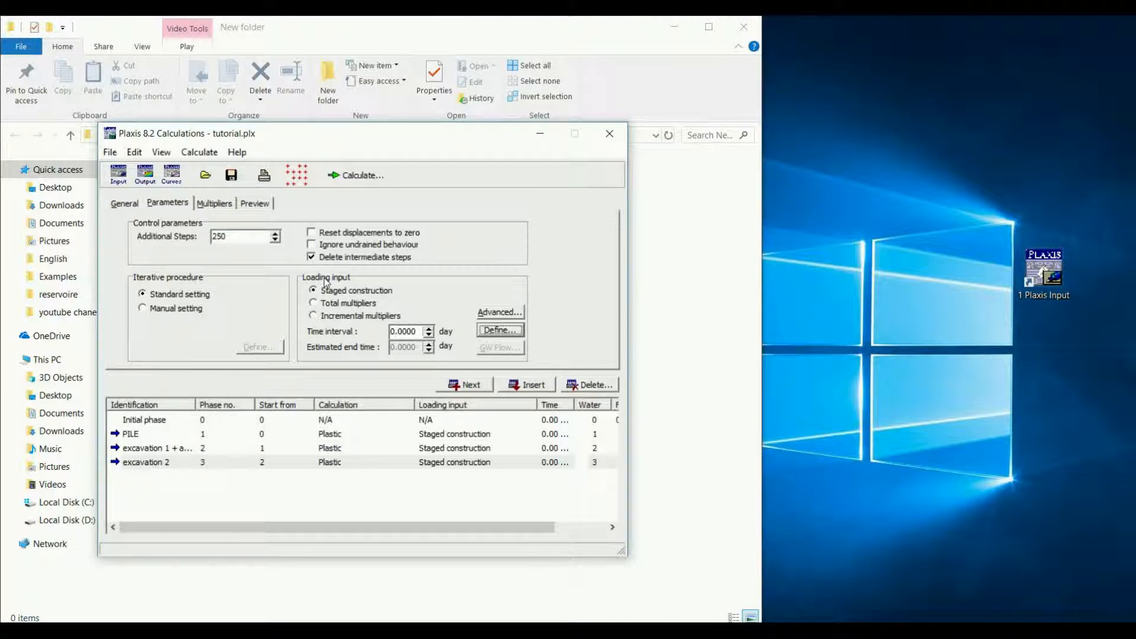
Step: Review the calculation types available for the excavation 2 phase
{"action": "left_click", "coordinate": [136, 199]}
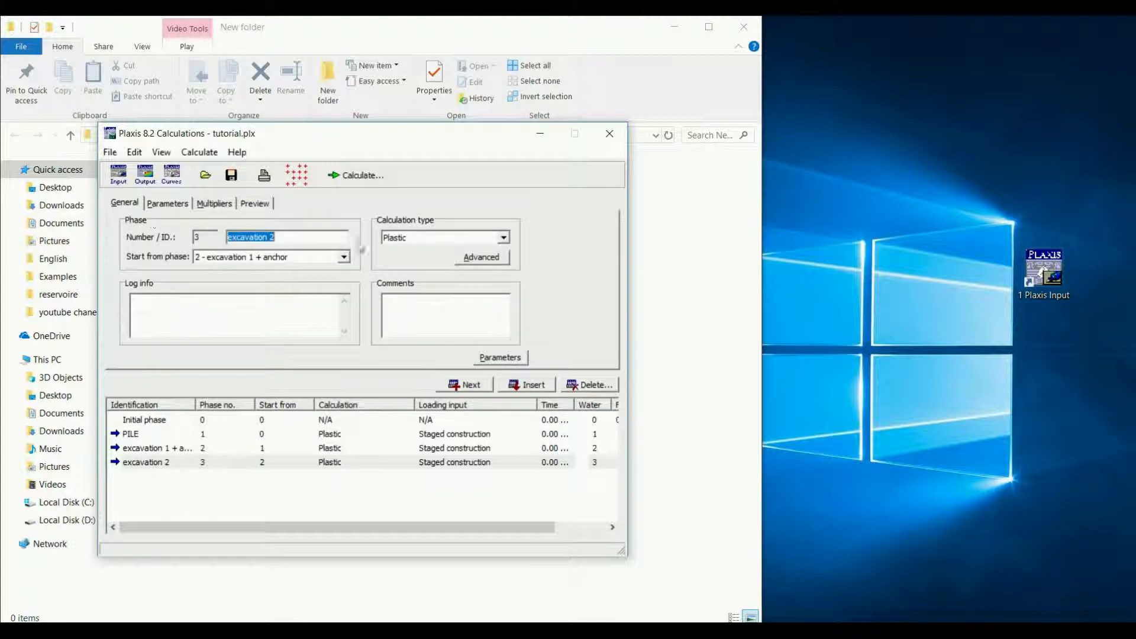
{"action": "left_click", "coordinate": [503, 238]}
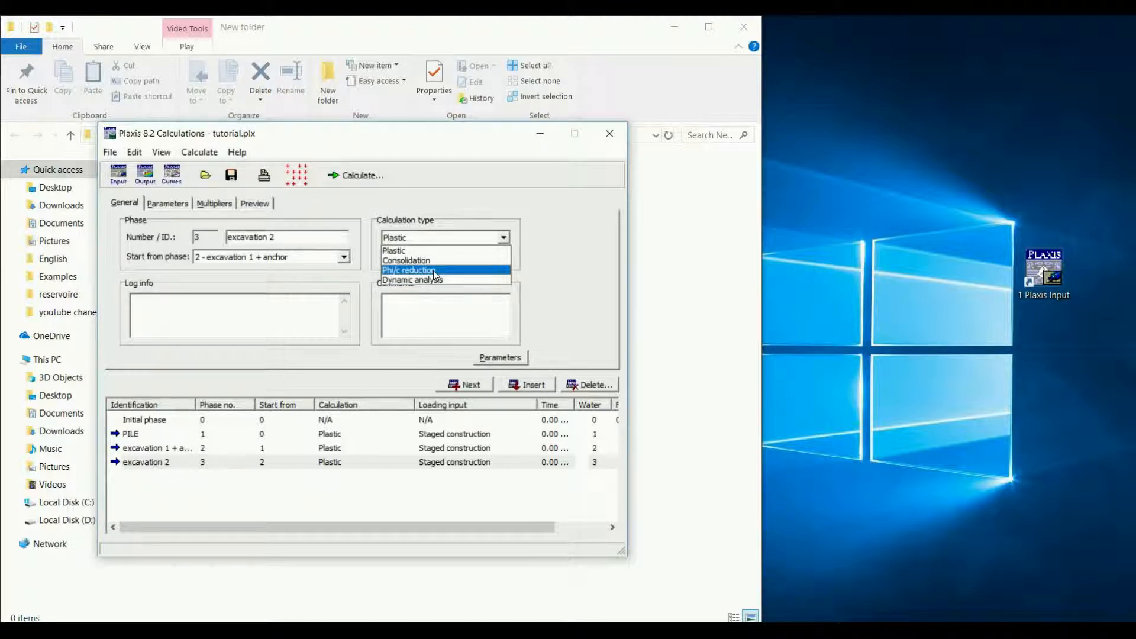
{"action": "left_click", "coordinate": [504, 239]}
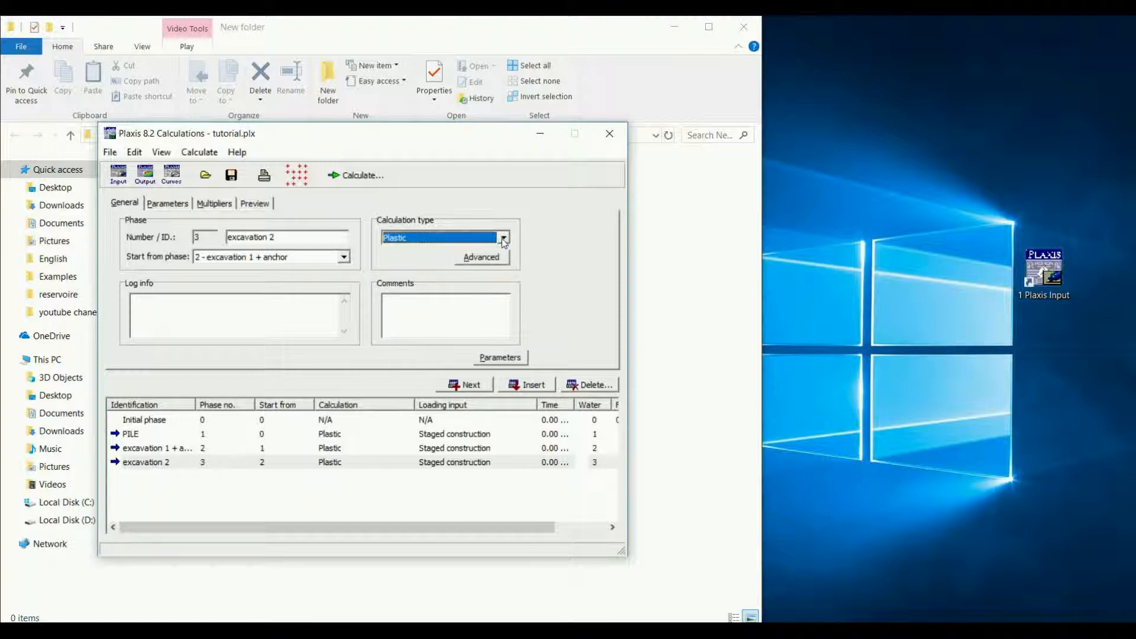
Step: Select the node where the anchor meets the wall as the point for curves, and update the selection
{"action": "left_click", "coordinate": [221, 421]}
{"action": "left_click", "coordinate": [298, 175]}
{"action": "left_click", "coordinate": [443, 162]}
{"action": "left_click_drag", "start_coordinate": [539, 216], "coordinate": [605, 312]}
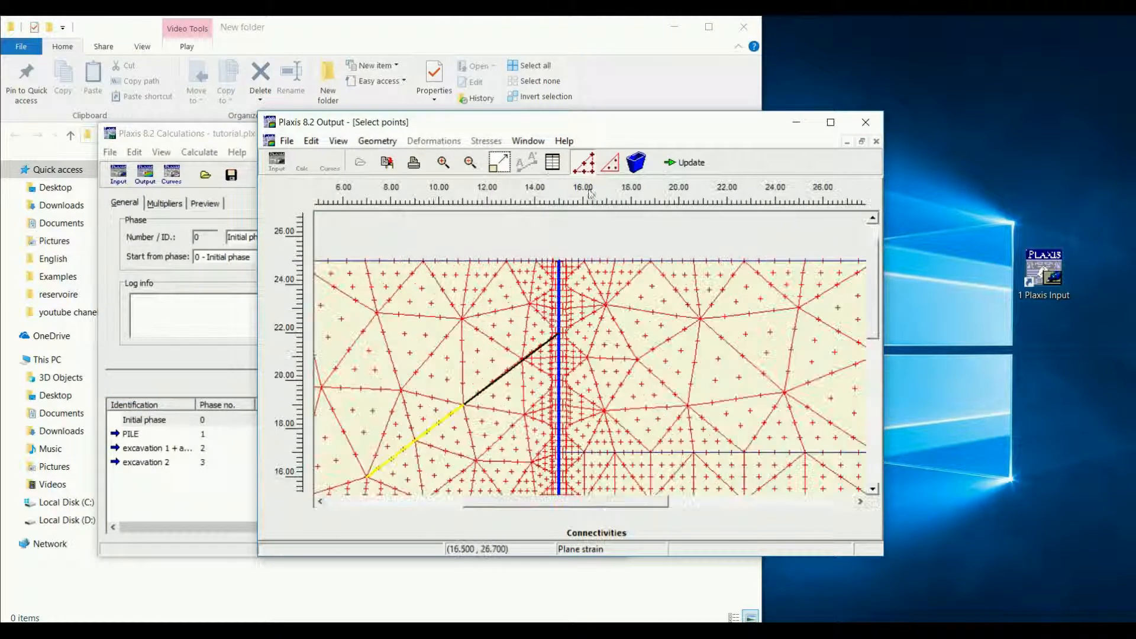
{"action": "left_click", "coordinate": [560, 336]}
{"action": "left_click", "coordinate": [689, 164]}
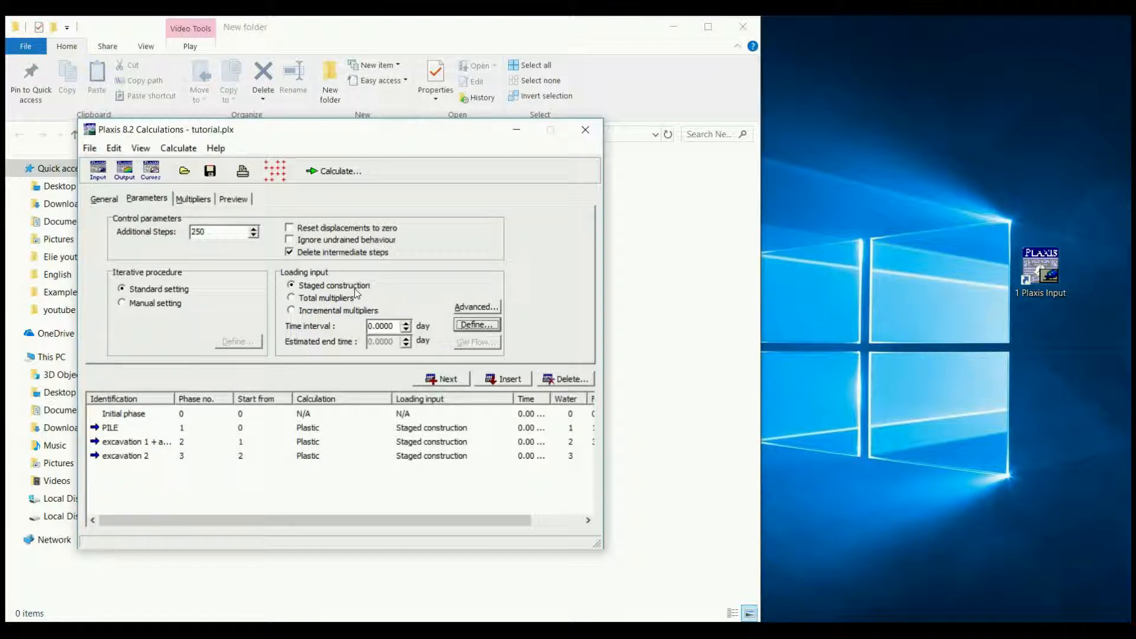
Step: Check the staged construction geometry of the excavation 2 phase and return to the calculations
{"action": "left_click", "coordinate": [149, 454]}
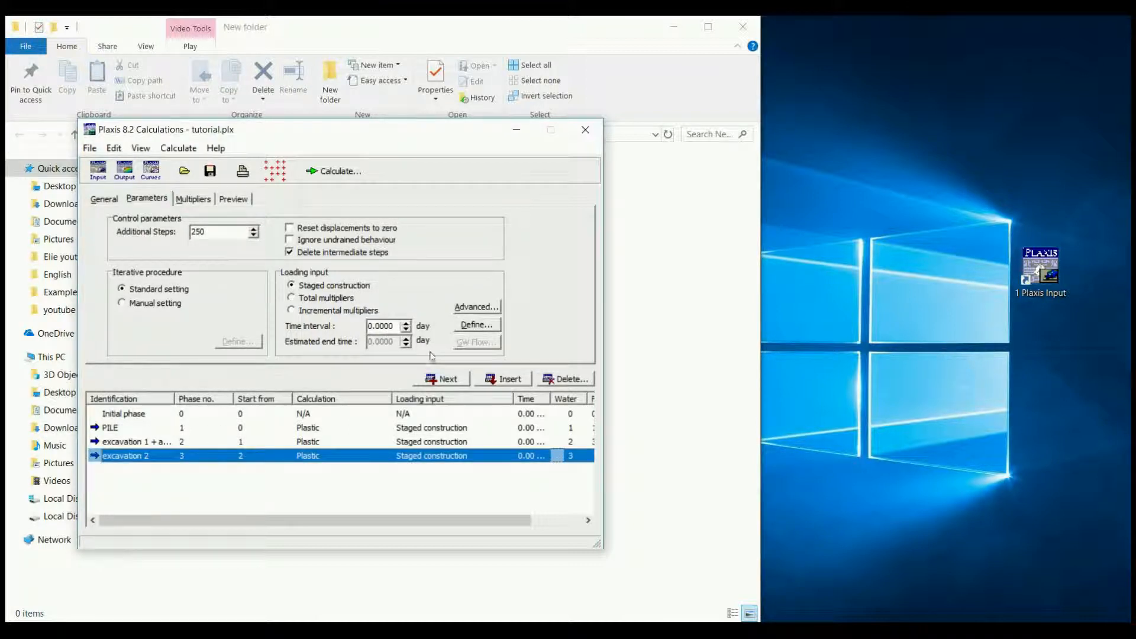
{"action": "left_click", "coordinate": [477, 323]}
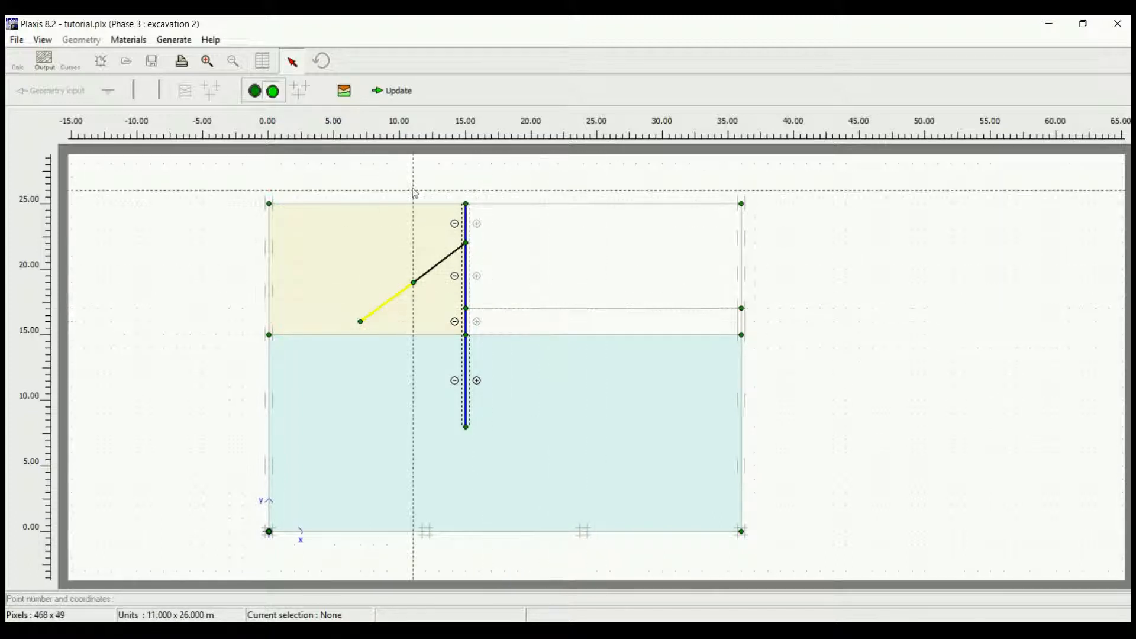
{"action": "left_click", "coordinate": [391, 100]}
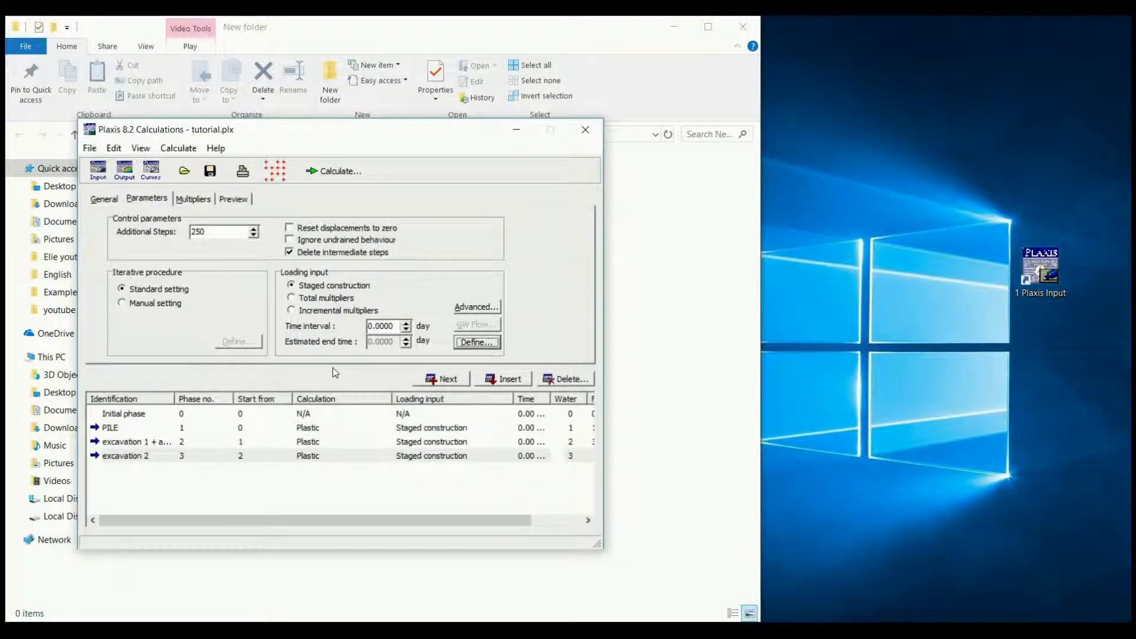
Step: Run the calculation of the phases PILE, excavation 1 + anchor and excavation 2
{"action": "left_click", "coordinate": [313, 179]}
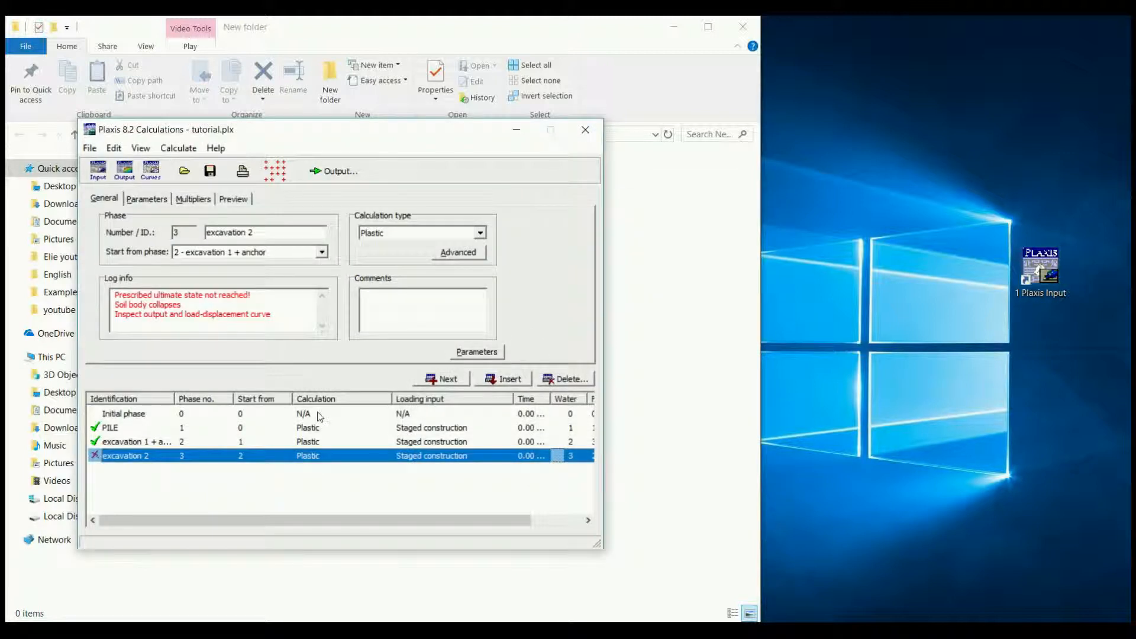
{"action": "left_click", "coordinate": [150, 504]}
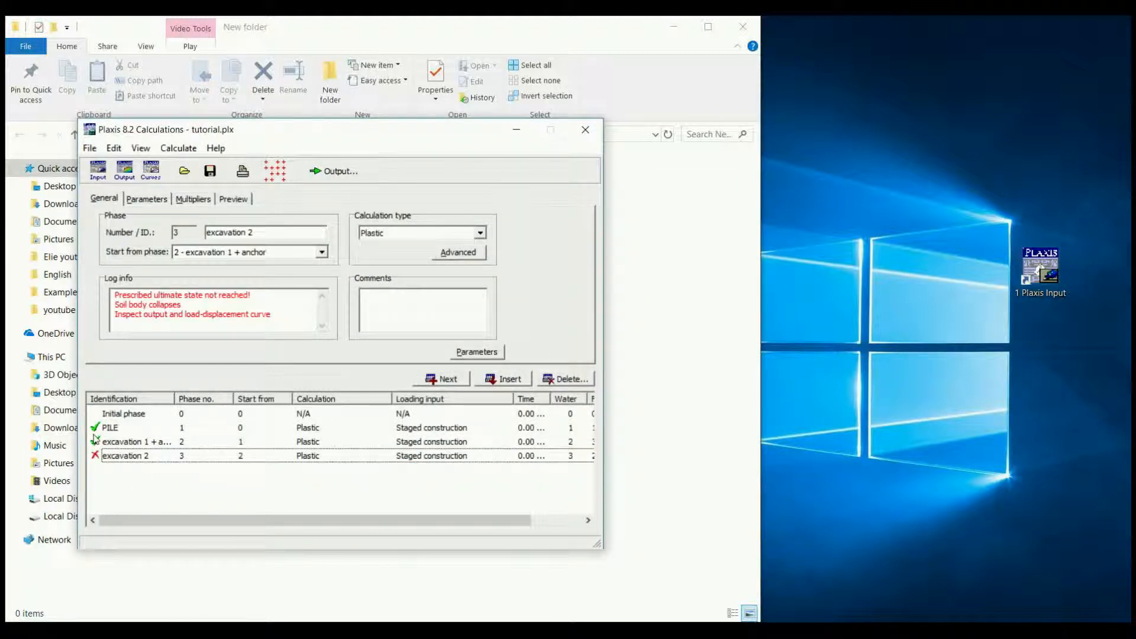
Step: Compare the calculation log info of the PILE and excavation 2 phases
{"action": "left_click", "coordinate": [118, 430]}
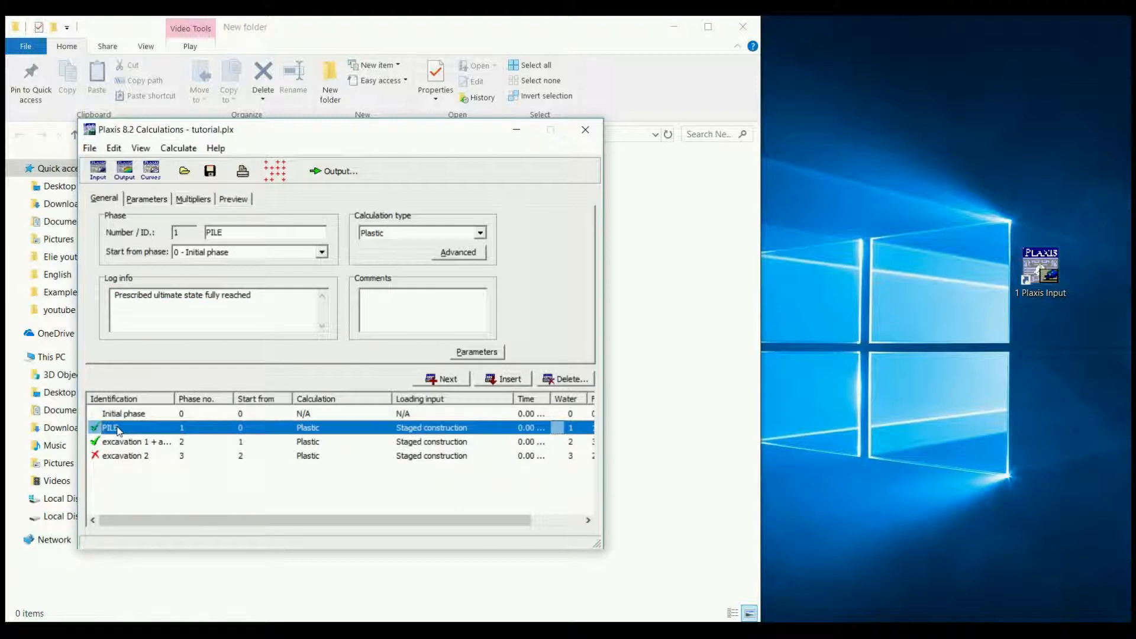
{"action": "left_click", "coordinate": [111, 456]}
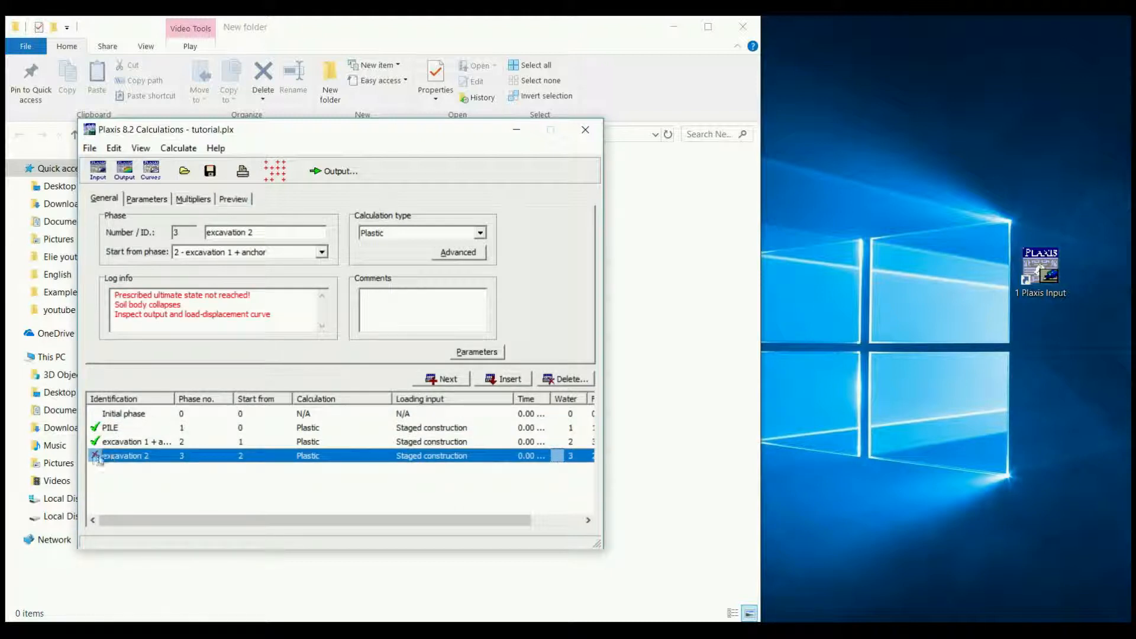
{"action": "left_click", "coordinate": [101, 473]}
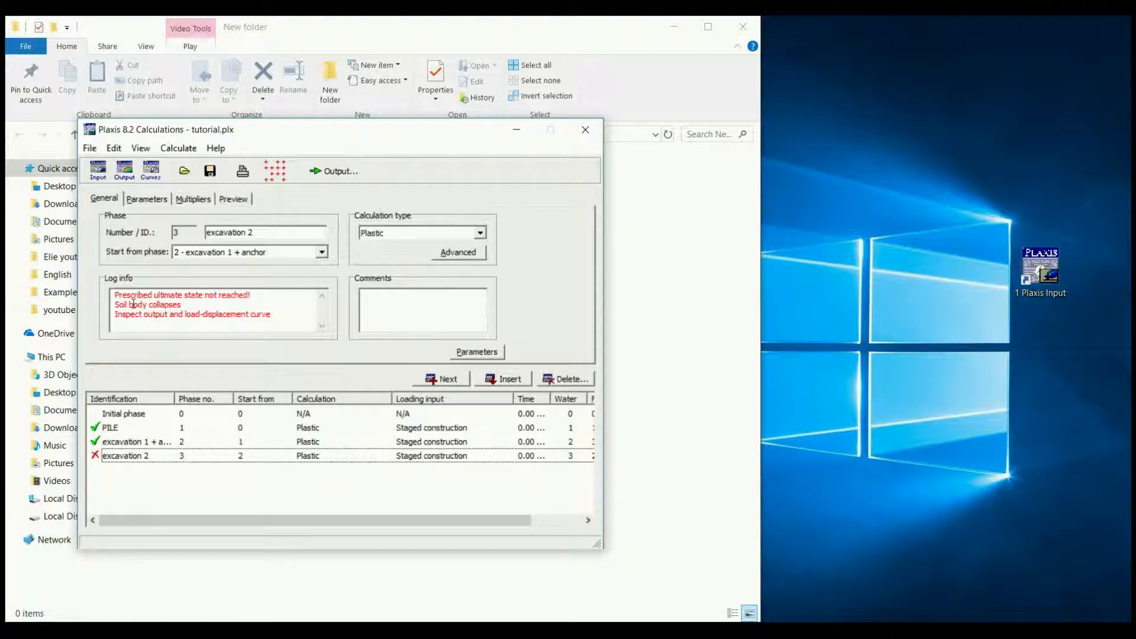
{"action": "left_click", "coordinate": [100, 429]}
{"action": "left_click", "coordinate": [121, 492]}
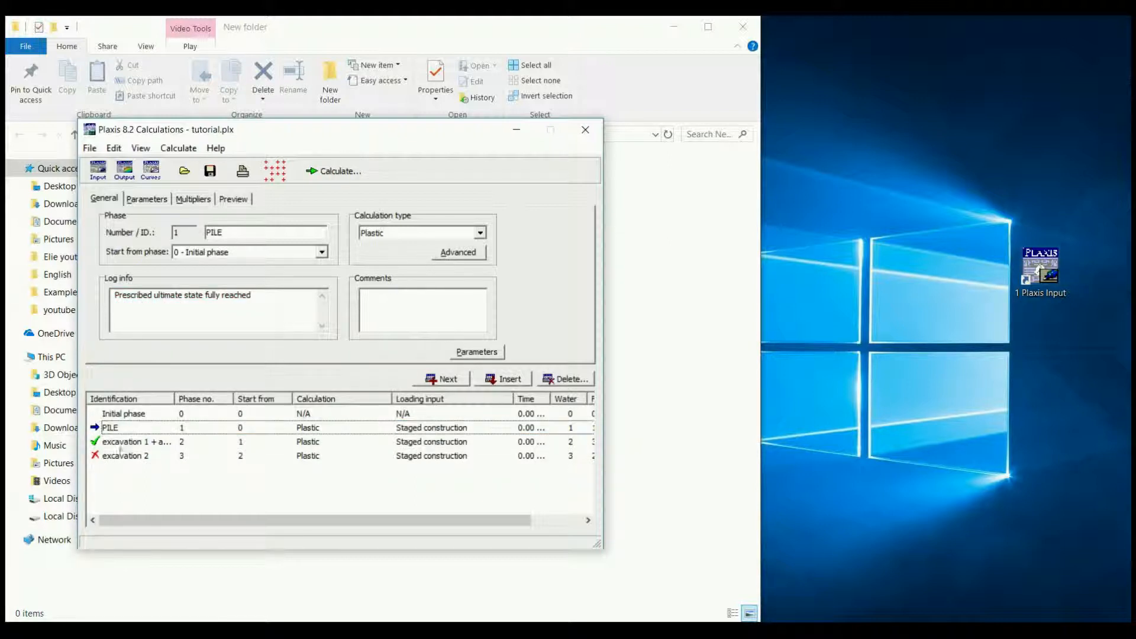
{"action": "left_click", "coordinate": [95, 429]}
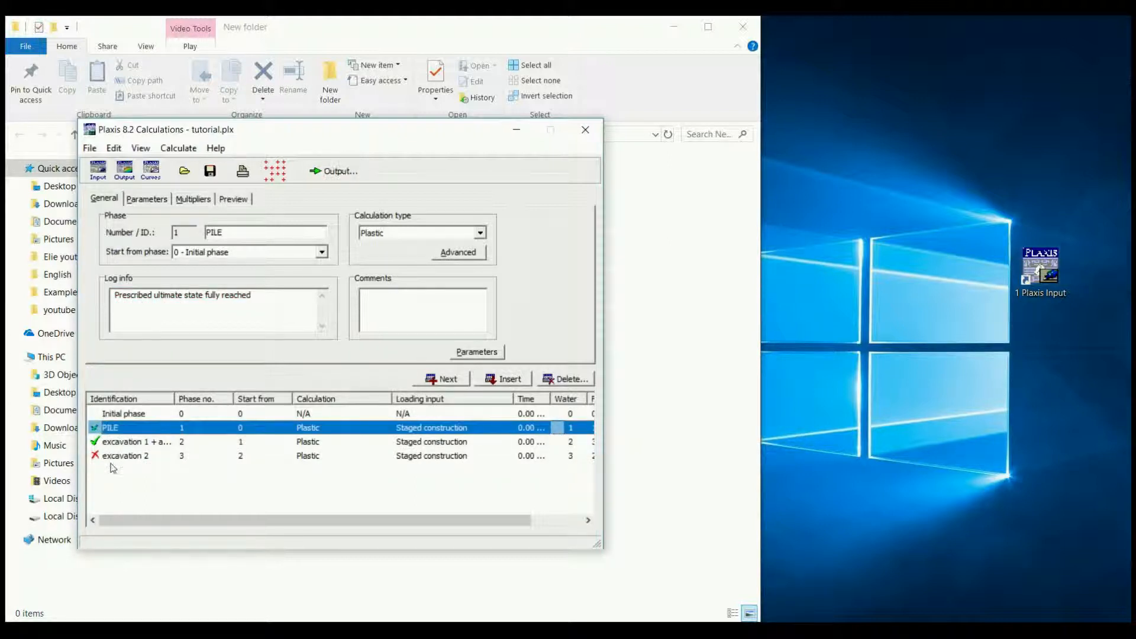
Step: Delete the excavation 2 phase from the calculation list
{"action": "left_click", "coordinate": [110, 457]}
{"action": "left_click", "coordinate": [563, 379]}
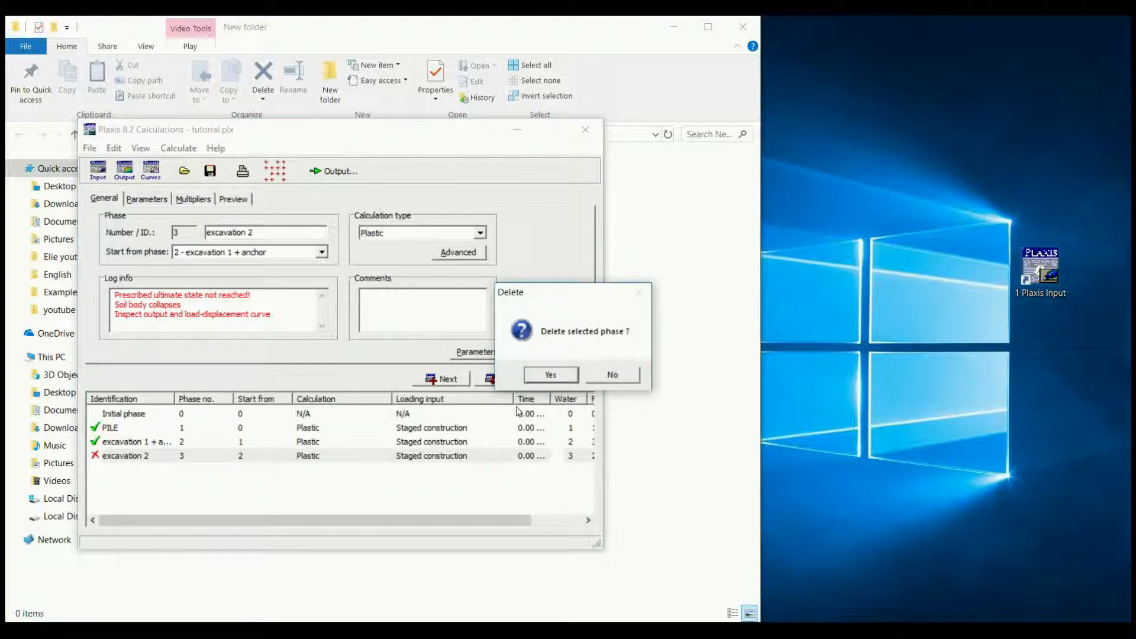
{"action": "left_click", "coordinate": [551, 380]}
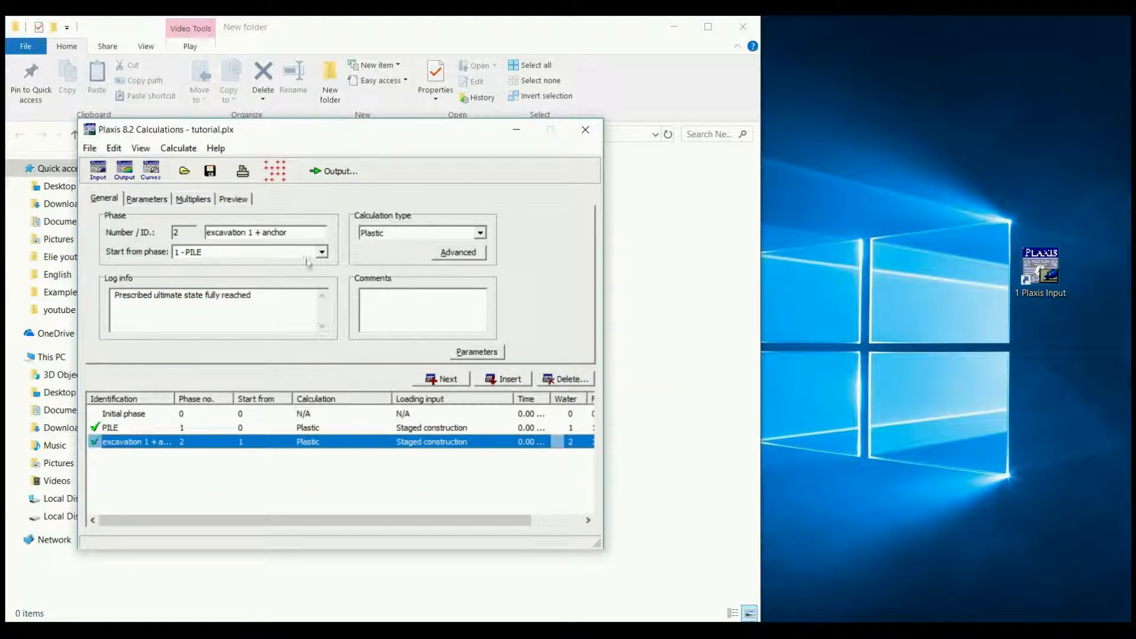
Step: Check the staged construction geometry of the excavation 1 + anchor phase, and open its calculation output in a maximized window
{"action": "left_click", "coordinate": [488, 353]}
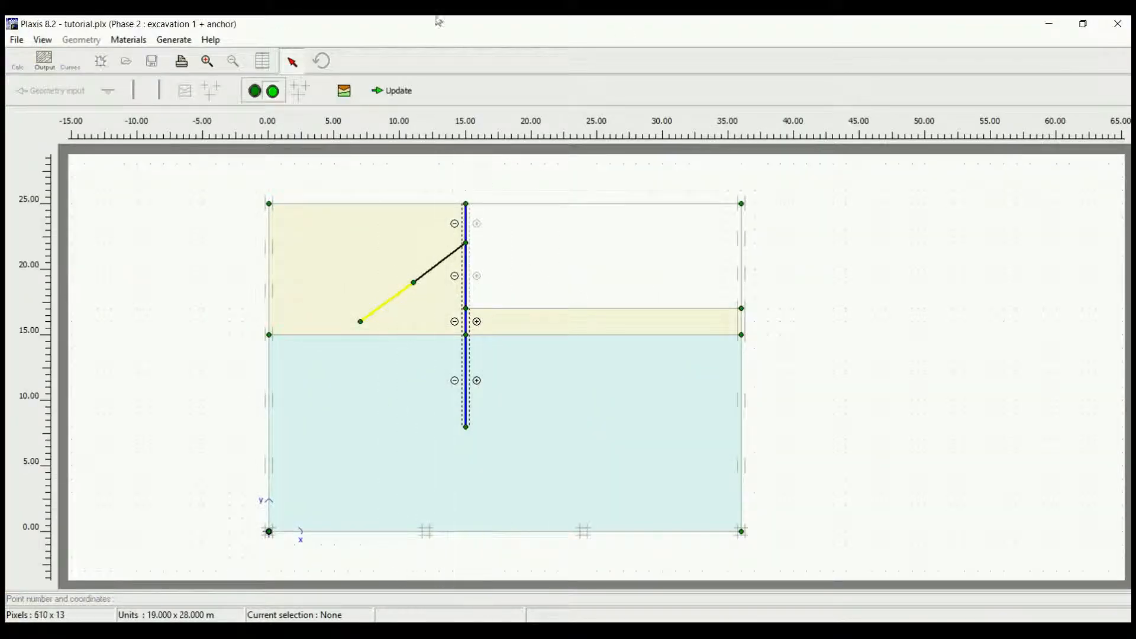
{"action": "left_click", "coordinate": [392, 90]}
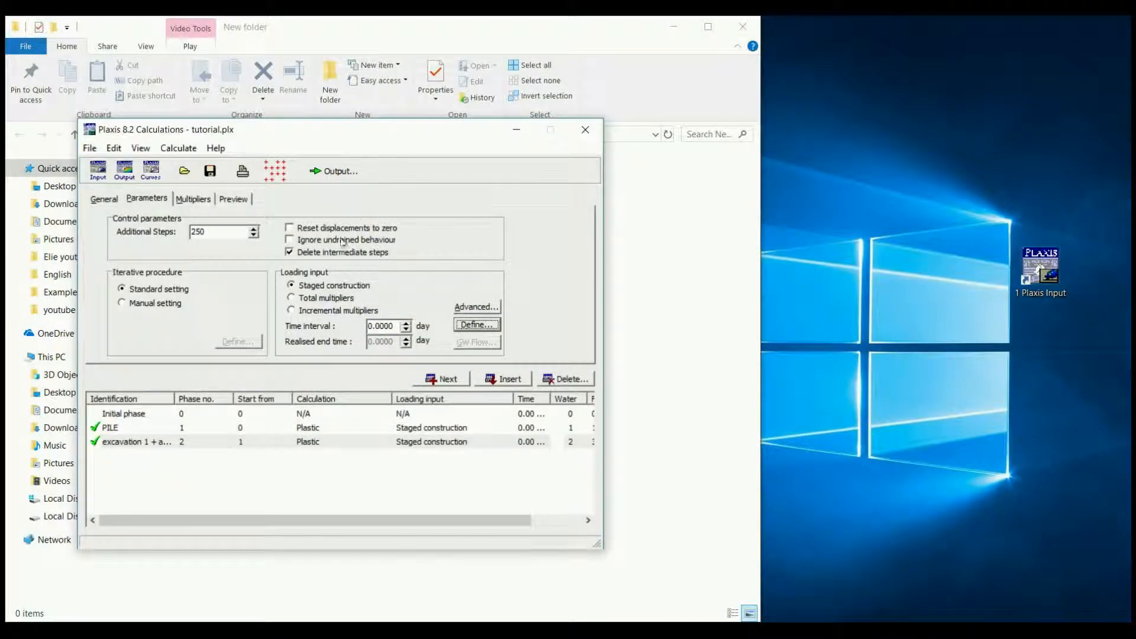
{"action": "left_click", "coordinate": [335, 171]}
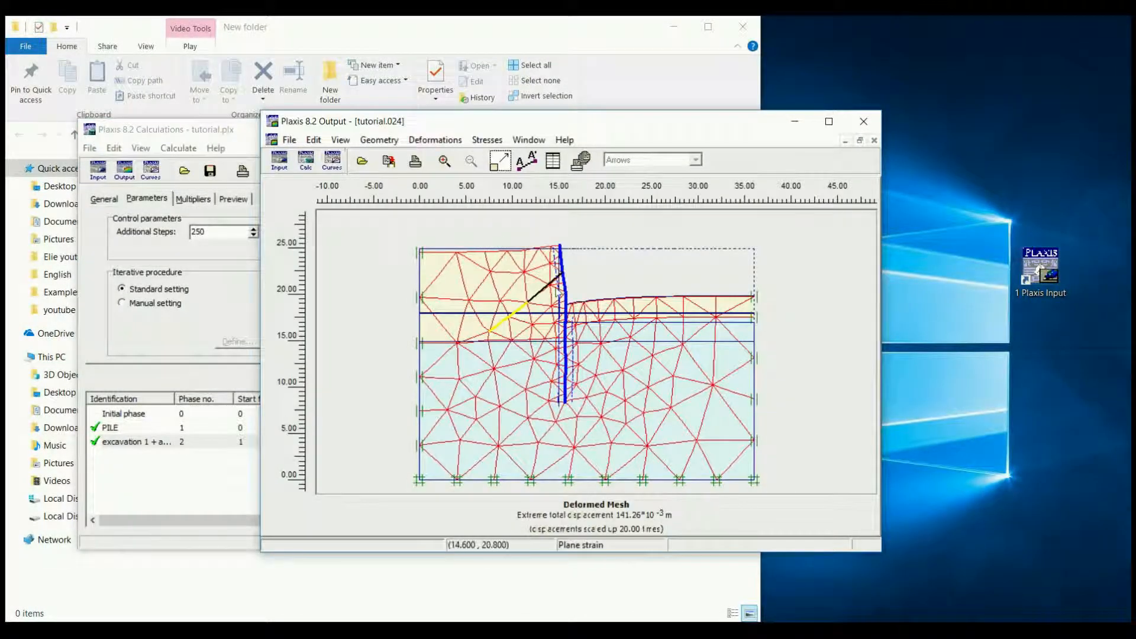
{"action": "left_click", "coordinate": [828, 122]}
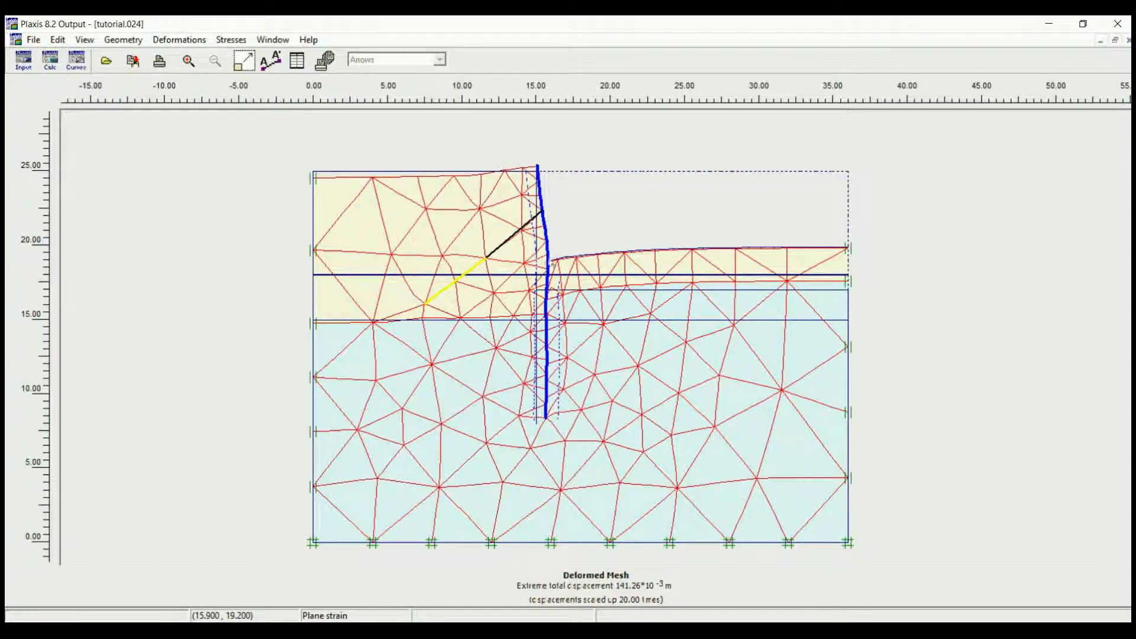
Step: Display the horizontal increments and the effective stresses of the excavation 1 + anchor phase
{"action": "left_click", "coordinate": [176, 40]}
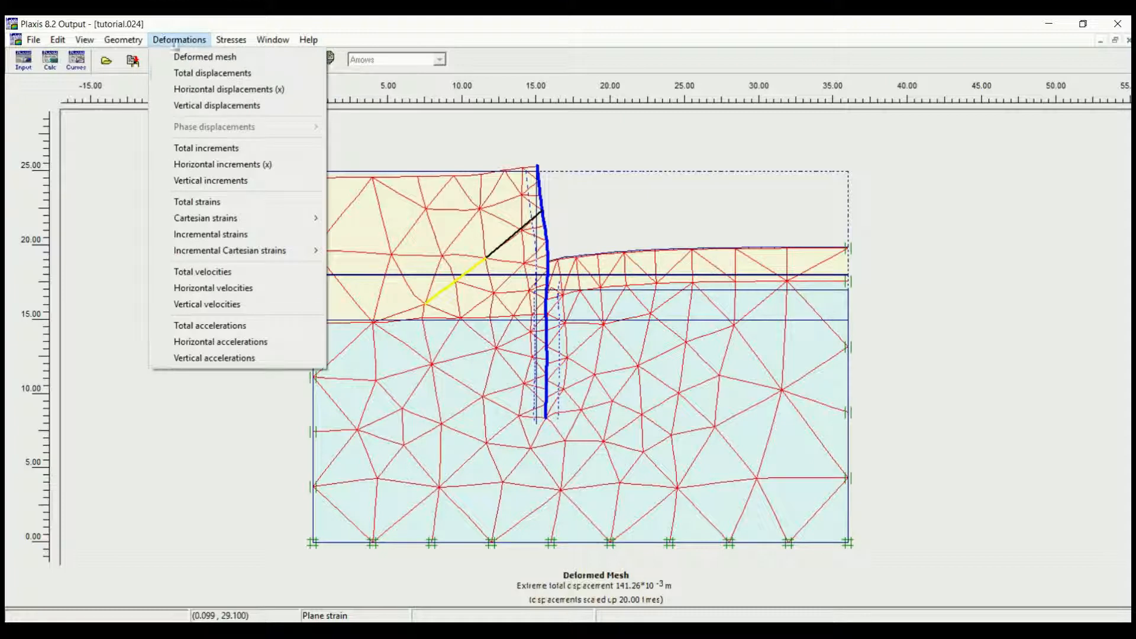
{"action": "left_click", "coordinate": [223, 166]}
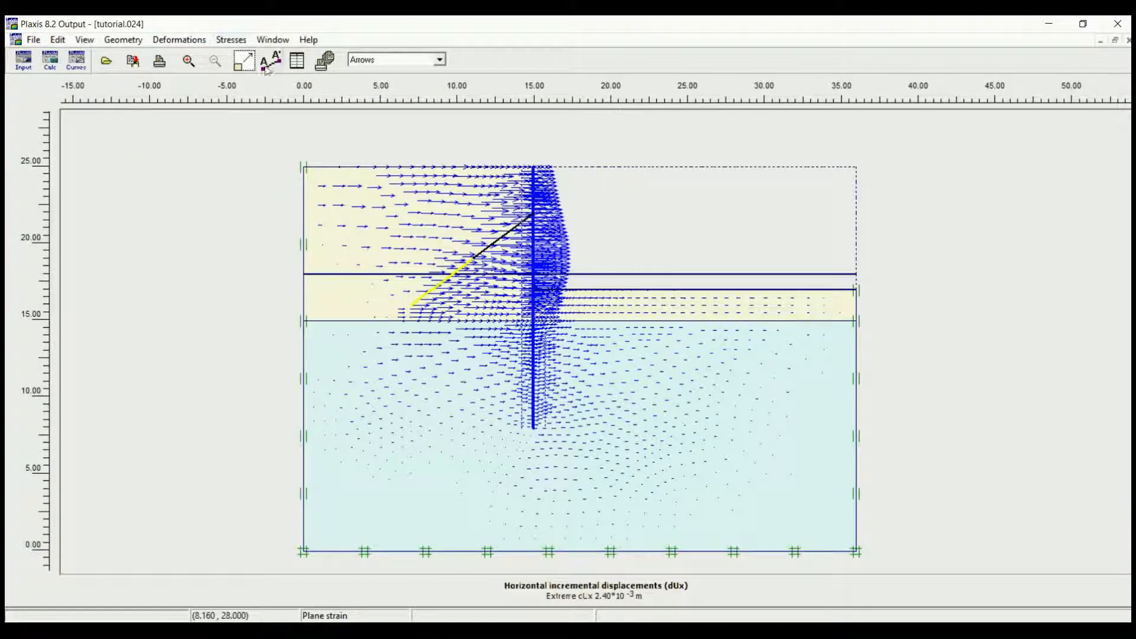
{"action": "left_click", "coordinate": [178, 40]}
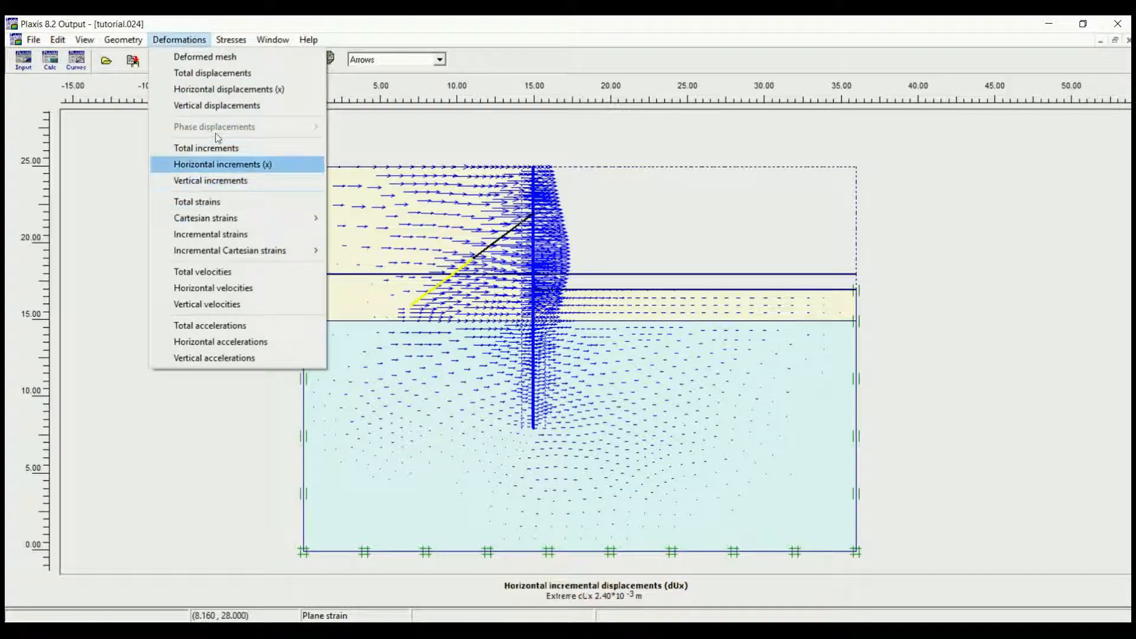
{"action": "mouse_move", "coordinate": [229, 36]}
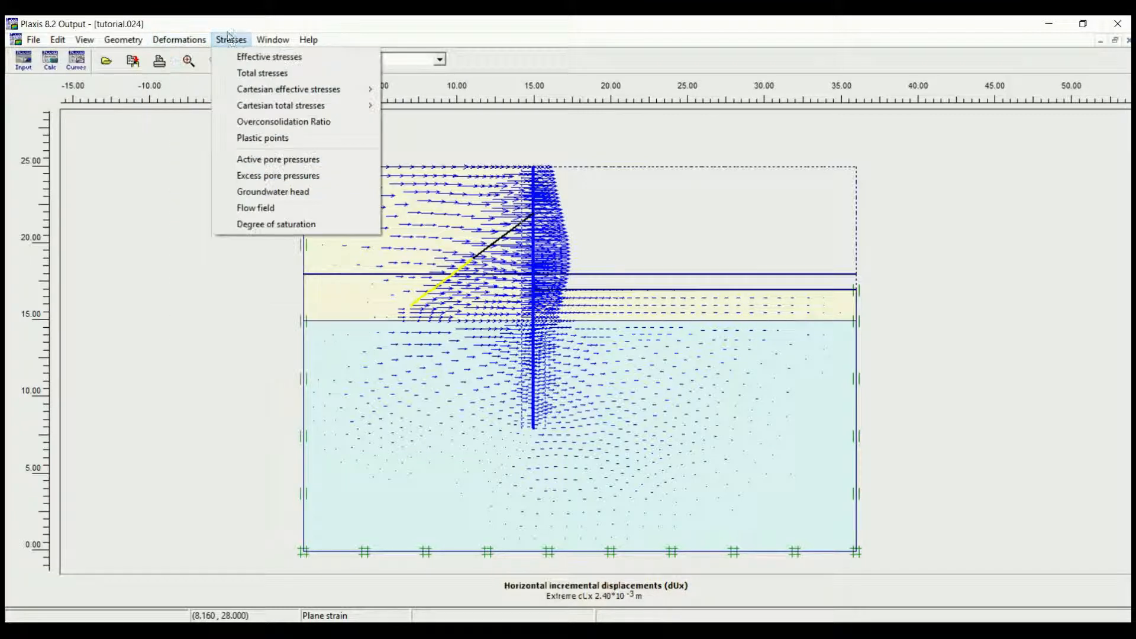
{"action": "left_click", "coordinate": [245, 59]}
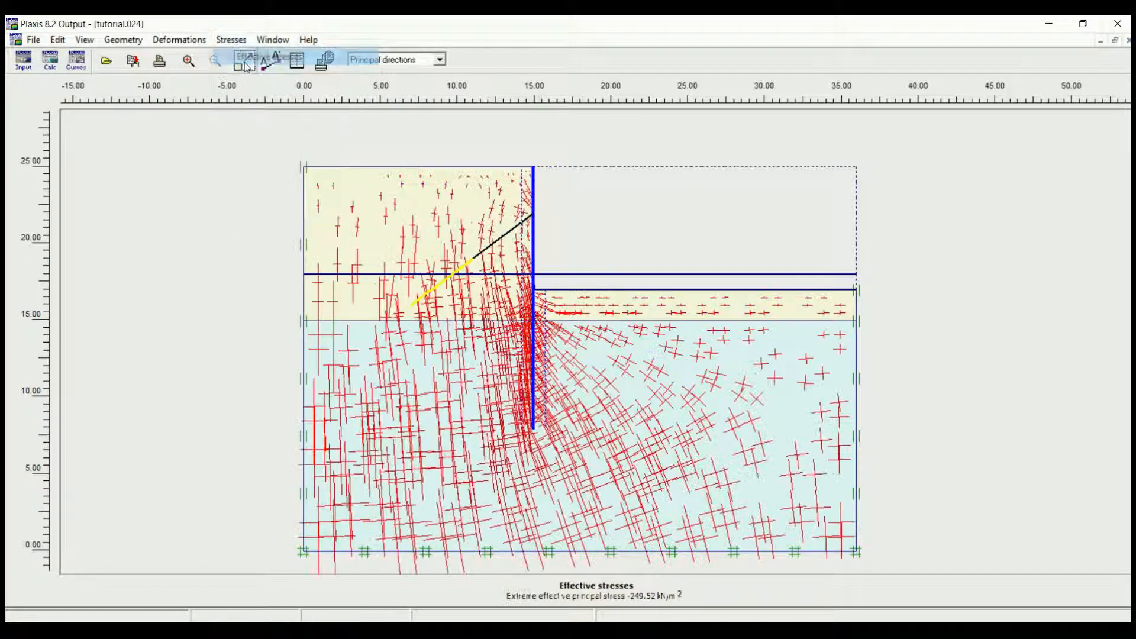
{"action": "left_click", "coordinate": [179, 40]}
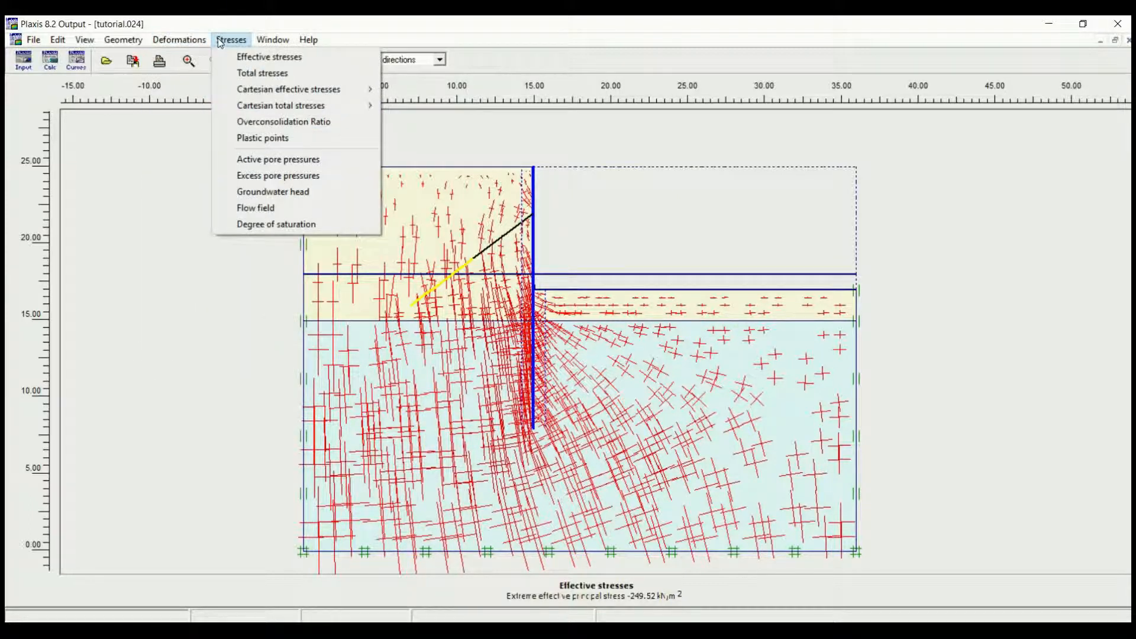
{"action": "left_click", "coordinate": [485, 137]}
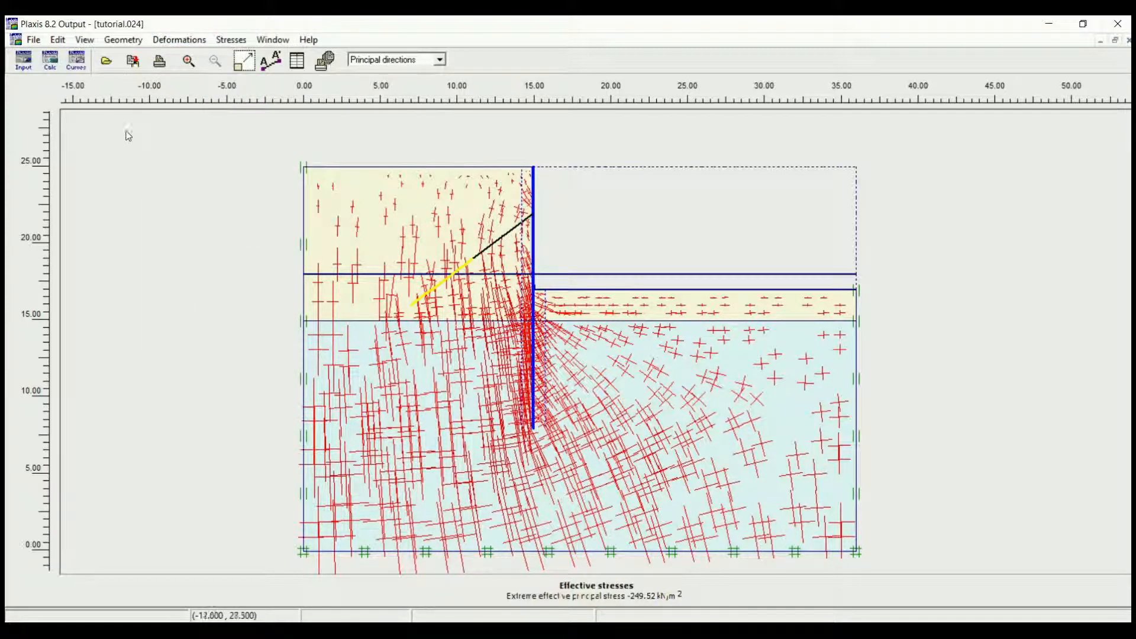
Step: Start a new chart in Plaxis Curves and choose the tutorial project in the Documents folder as its curve source
{"action": "left_click", "coordinate": [77, 61]}
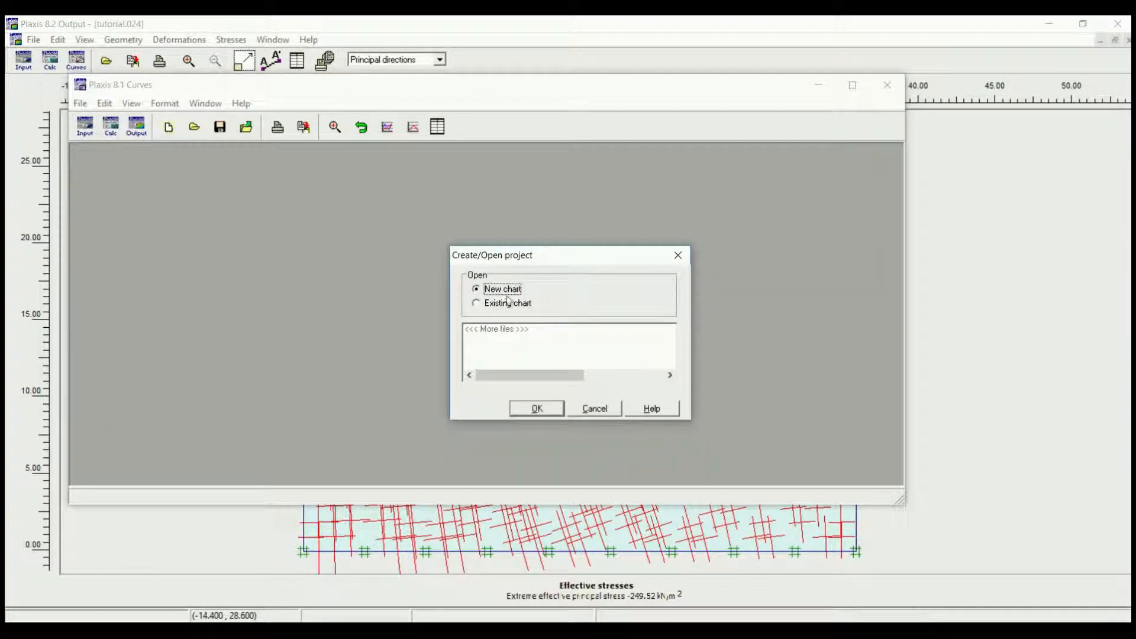
{"action": "left_click", "coordinate": [537, 409]}
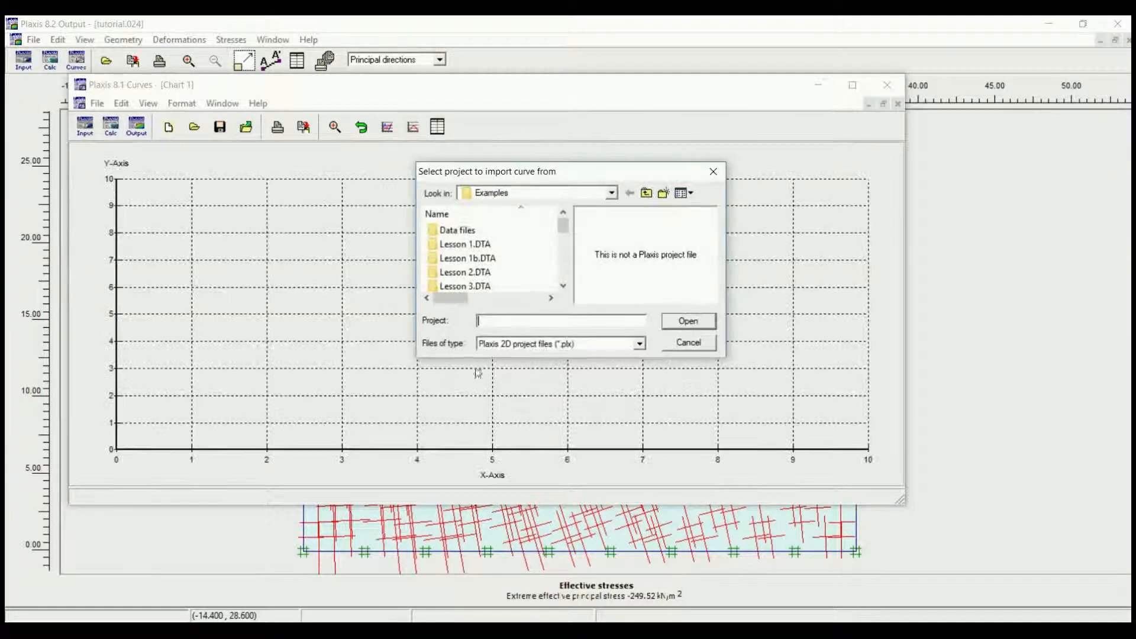
{"action": "scroll", "coordinate": [497, 263], "scroll_direction": "down", "scroll_amount": 3}
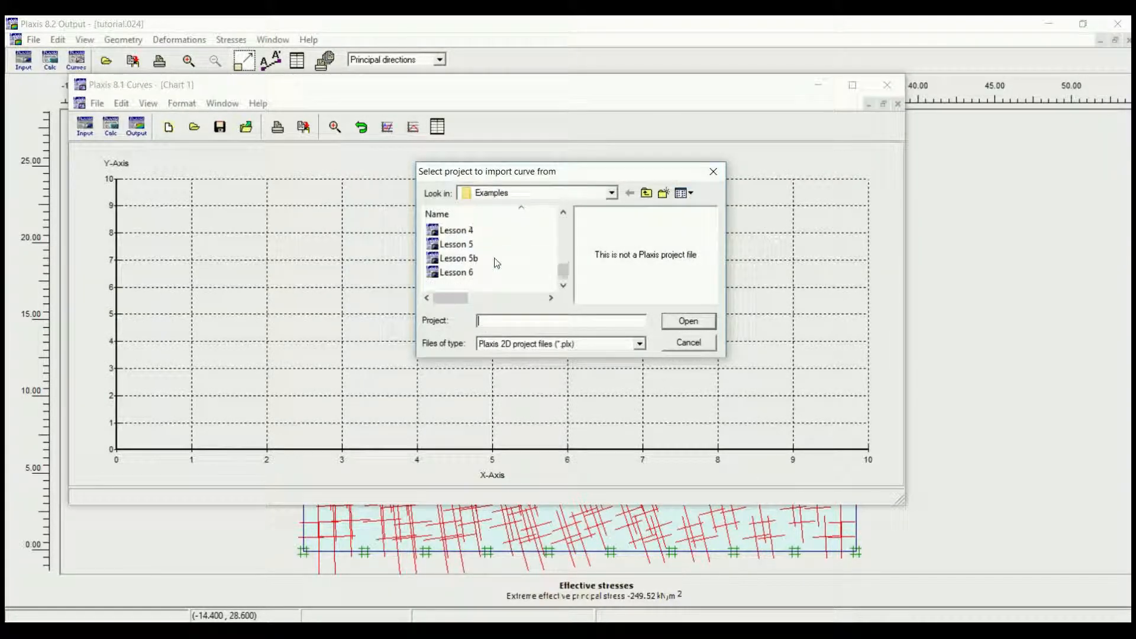
{"action": "left_click", "coordinate": [646, 193]}
{"action": "left_click", "coordinate": [647, 195]}
{"action": "left_click", "coordinate": [648, 195]}
{"action": "left_click", "coordinate": [648, 195]}
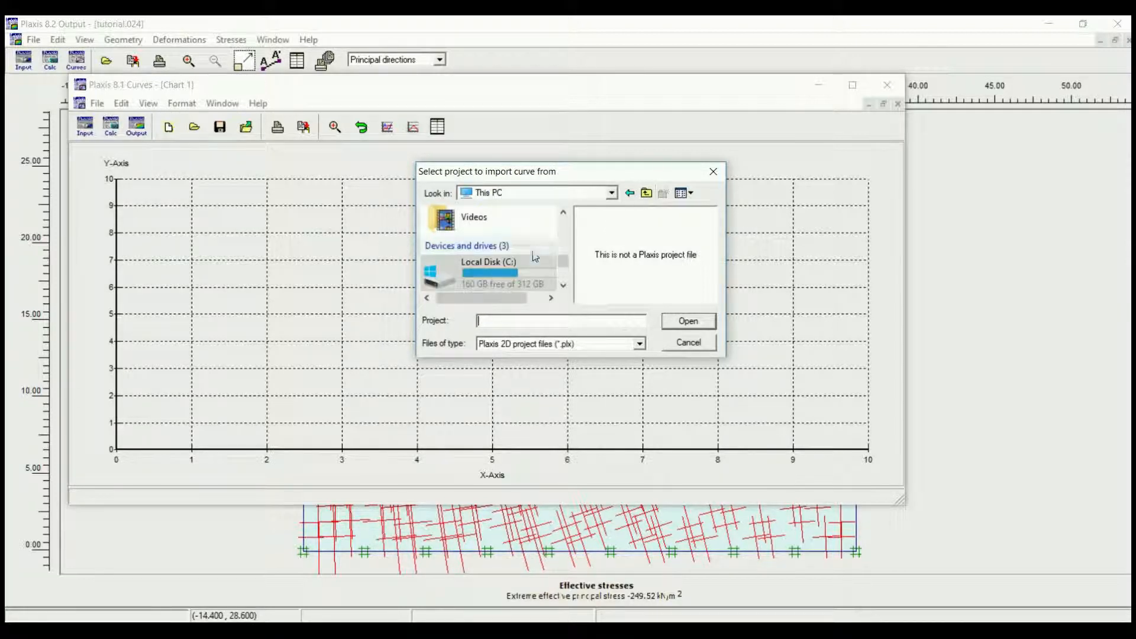
{"action": "scroll", "coordinate": [509, 248], "scroll_direction": "up", "scroll_amount": 3}
{"action": "double_click", "coordinate": [506, 250]}
{"action": "scroll", "coordinate": [500, 253], "scroll_direction": "down", "scroll_amount": 8}
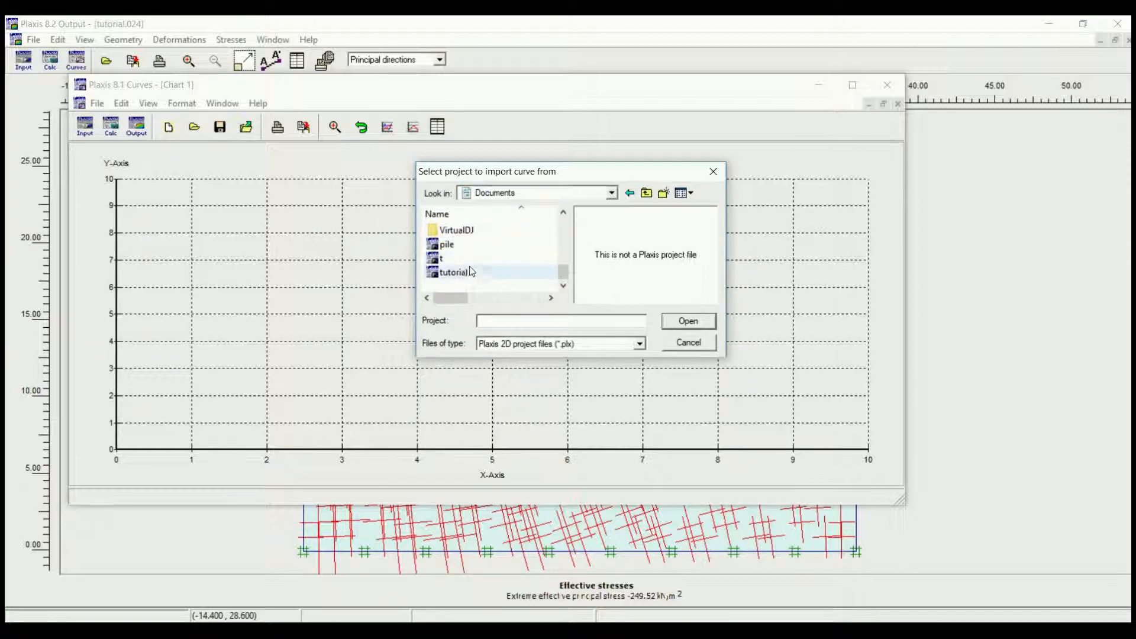
{"action": "left_click", "coordinate": [470, 273]}
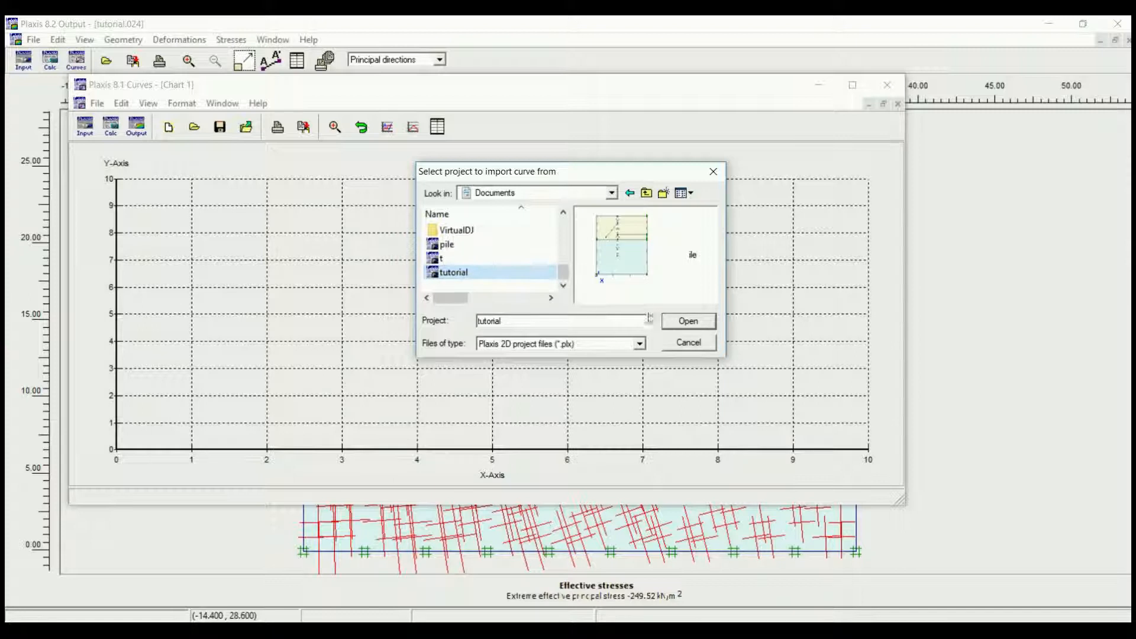
{"action": "left_click", "coordinate": [674, 320]}
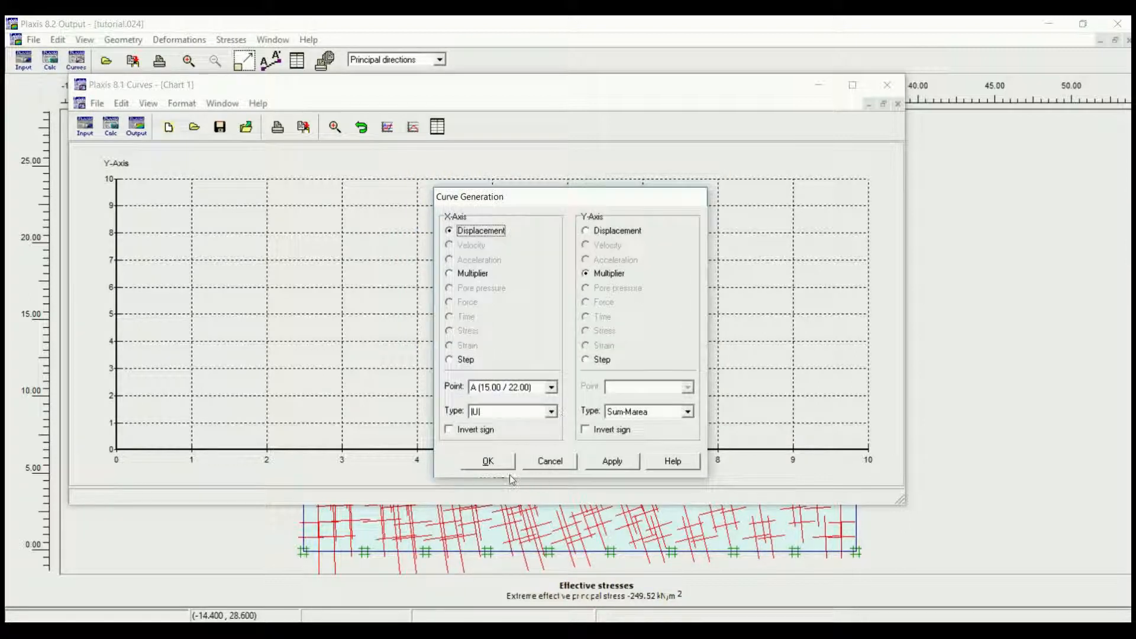
Step: Generate the curve of displacement |U| at point A (15.00 / 22.00) against the Sum-Marea multiplier, and tile the chart window vertically
{"action": "left_click", "coordinate": [489, 462]}
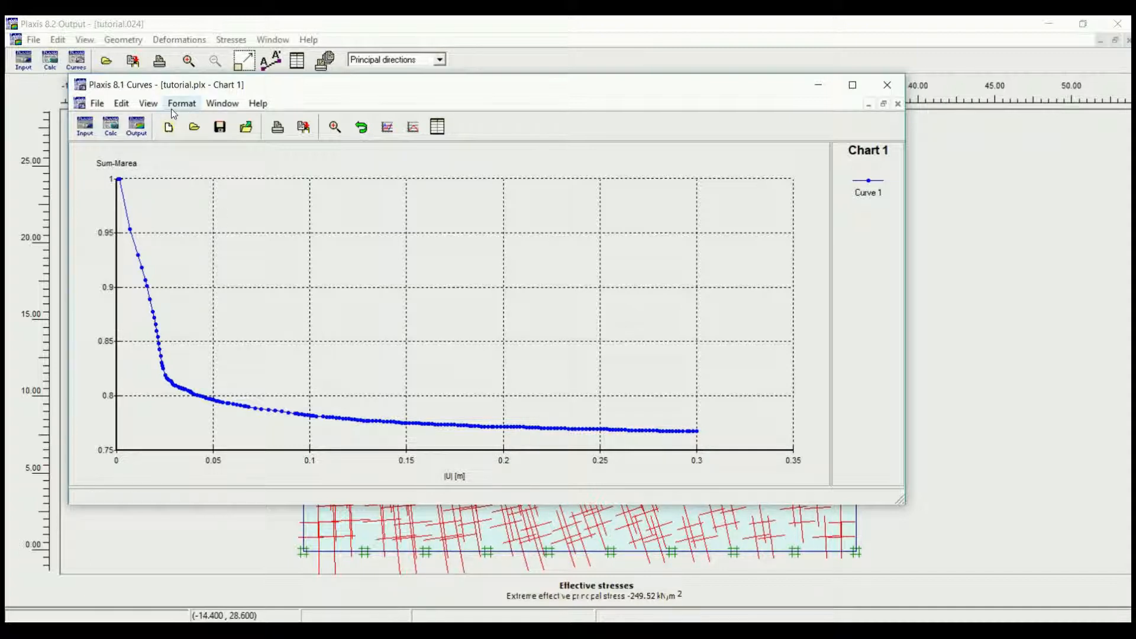
{"action": "left_click", "coordinate": [216, 104]}
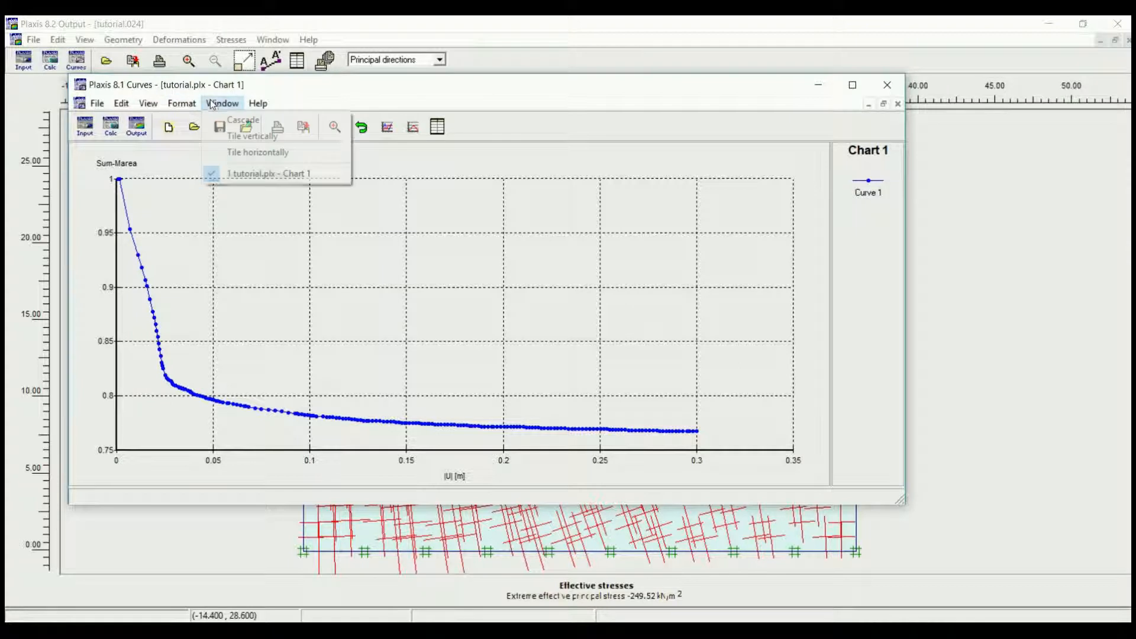
{"action": "left_click", "coordinate": [249, 136]}
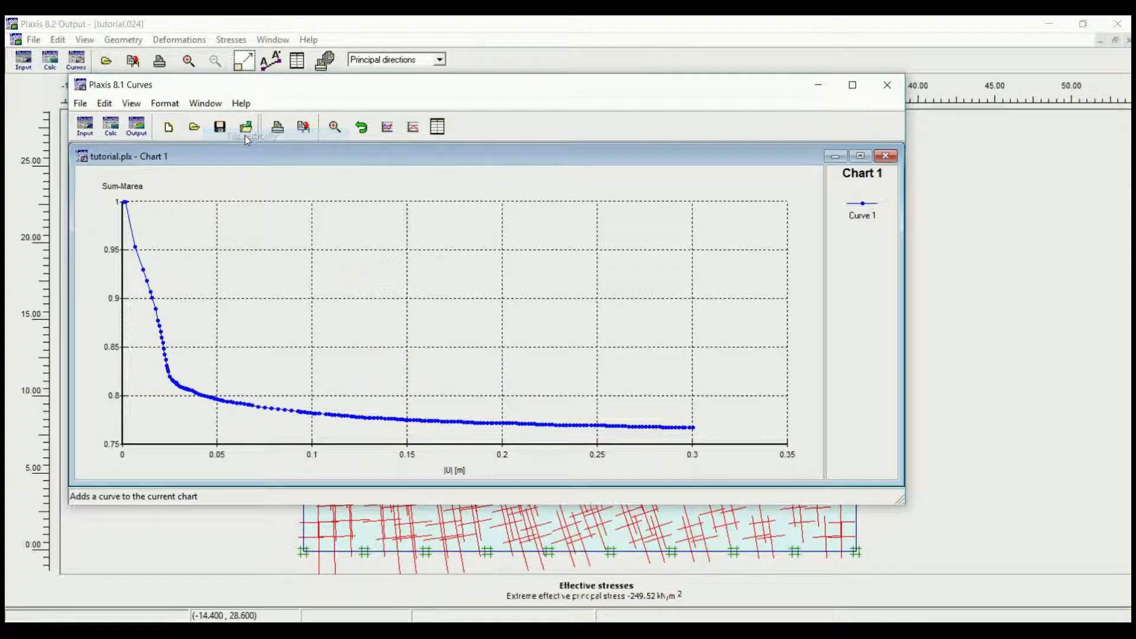